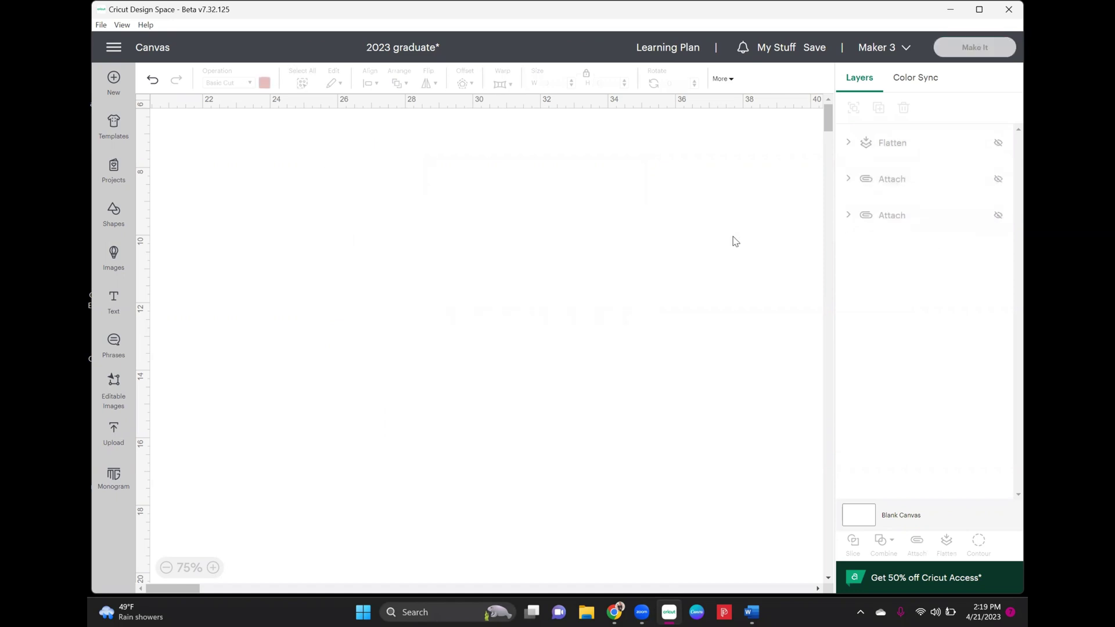
Add the uploaded "2023 Graduate!" image from the recent uploads to the canvas.
{"action": "left_click", "coordinate": [114, 434]}
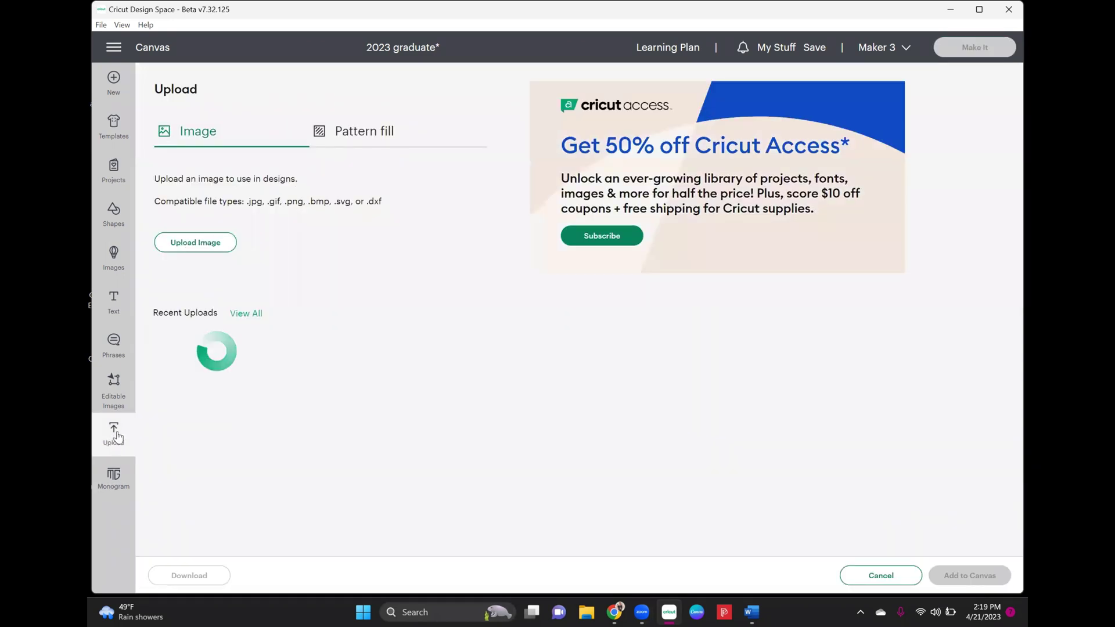
{"action": "scroll", "coordinate": [607, 423], "scroll_direction": "down", "scroll_amount": 2}
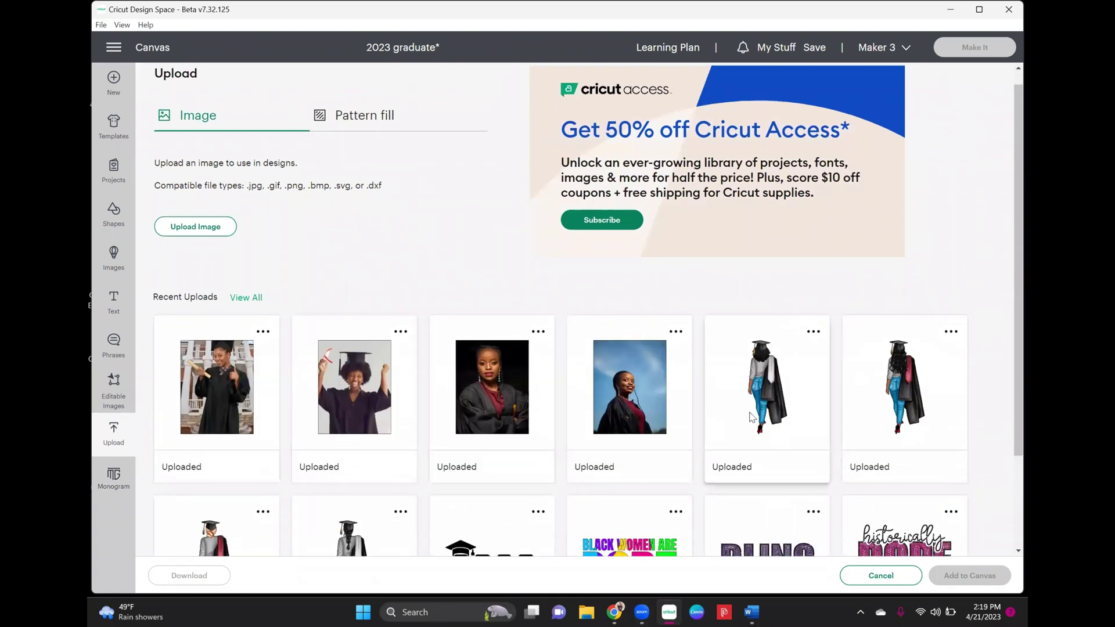
{"action": "left_click", "coordinate": [492, 464]}
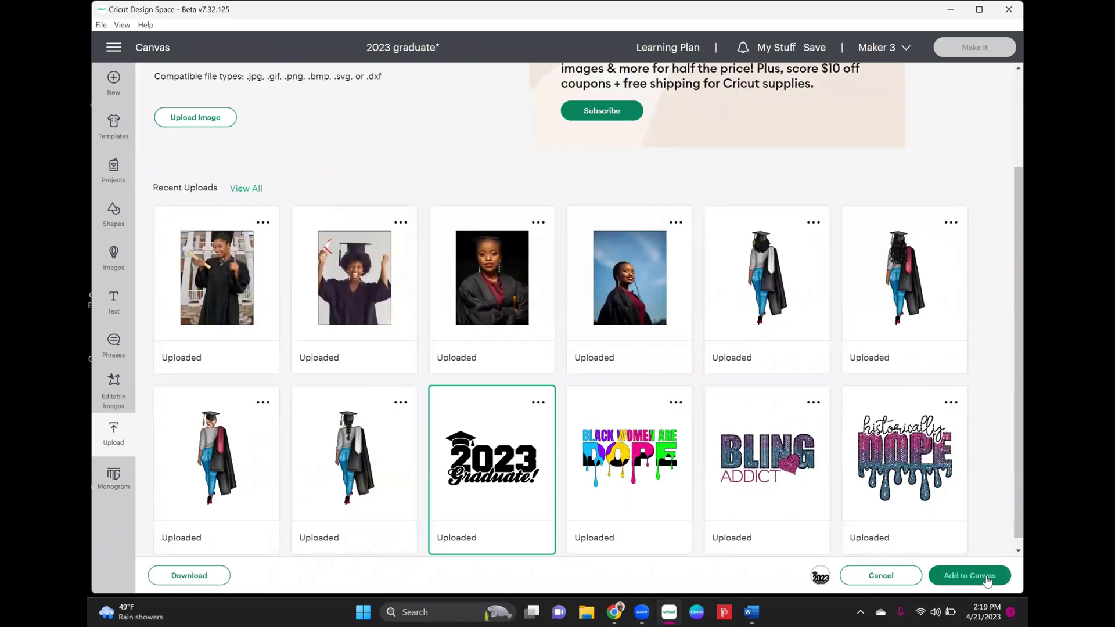
{"action": "left_click", "coordinate": [987, 579]}
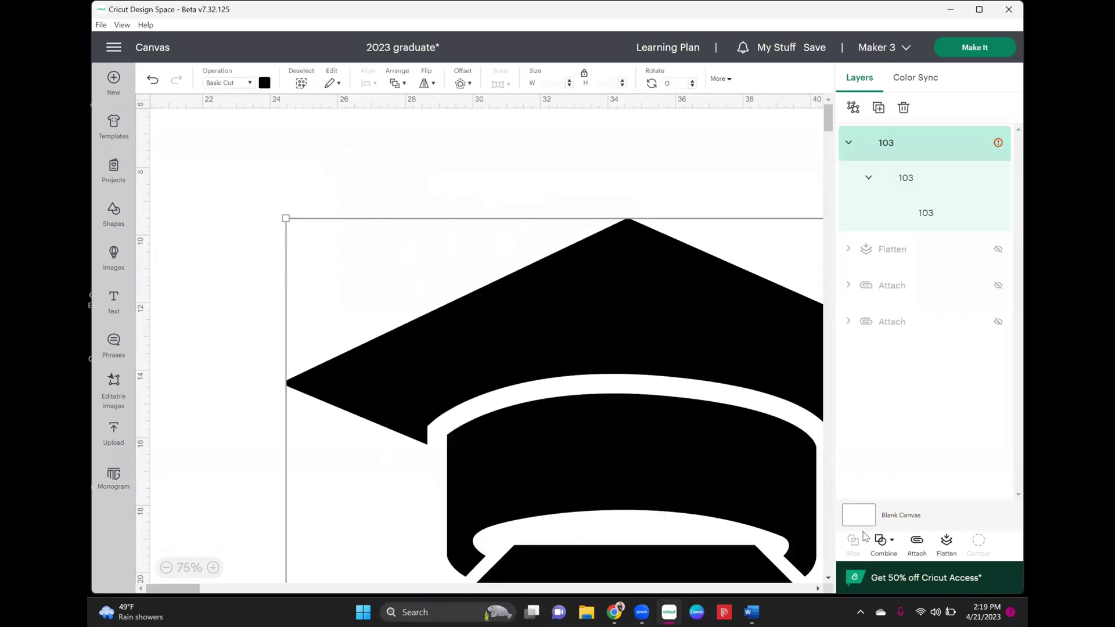
Resize the 2023 Graduate! design to 9.5 in wide and place it near the upper middle of the visible canvas.
{"action": "left_click", "coordinate": [552, 83]}
{"action": "type", "text": "10"}
{"action": "key", "text": "Return"}
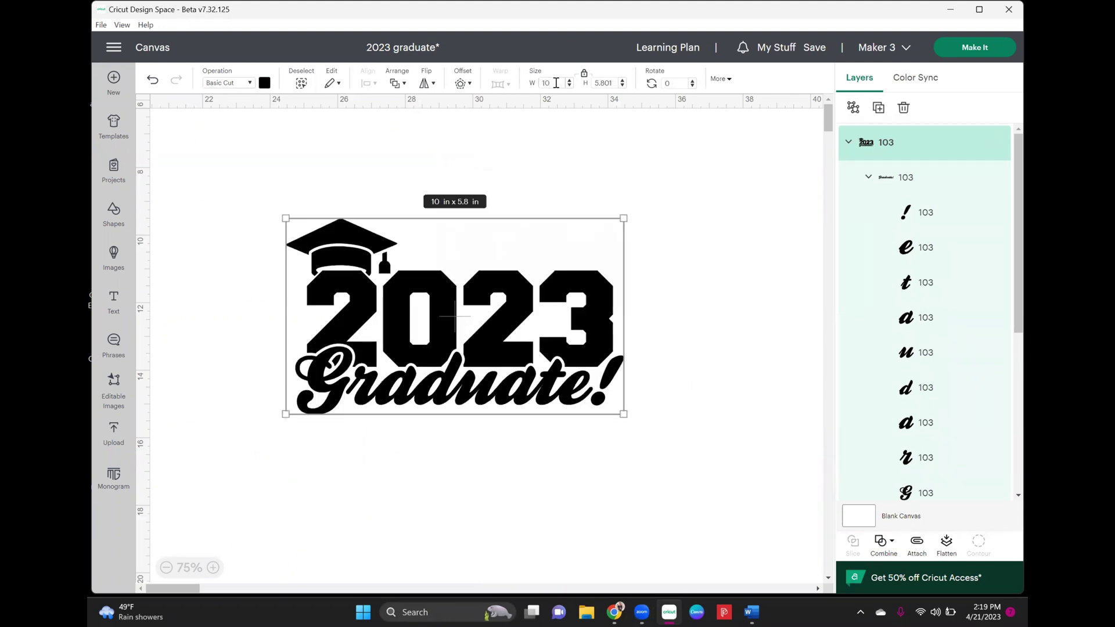
{"action": "left_click", "coordinate": [687, 388]}
{"action": "left_click_drag", "start_coordinate": [521, 338], "coordinate": [561, 303]}
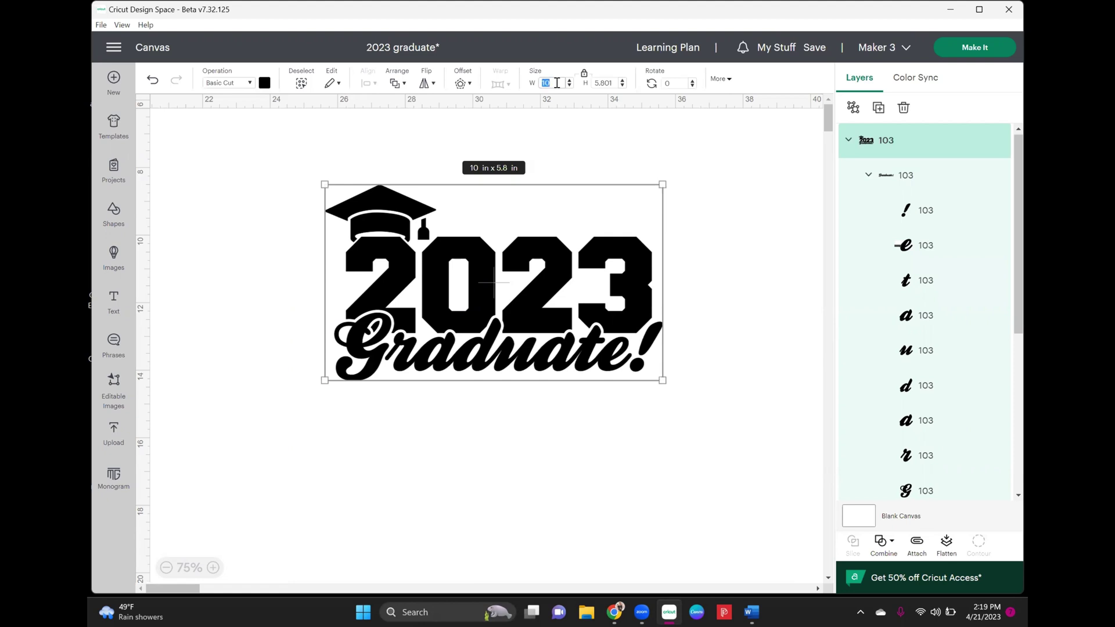
{"action": "key", "text": "Return"}
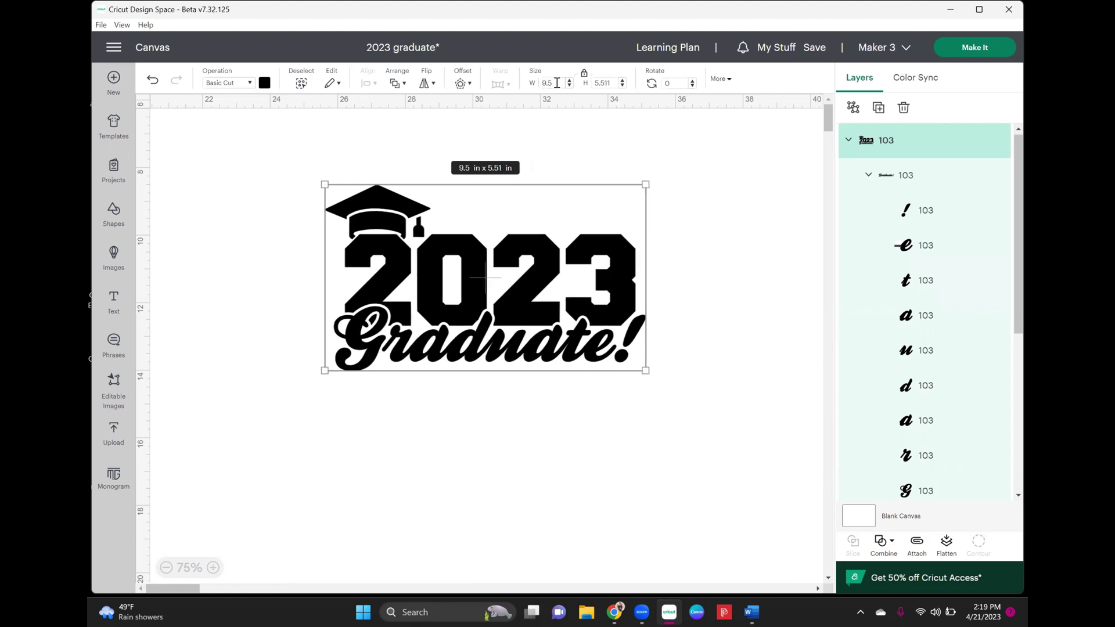
{"action": "left_click", "coordinate": [747, 187]}
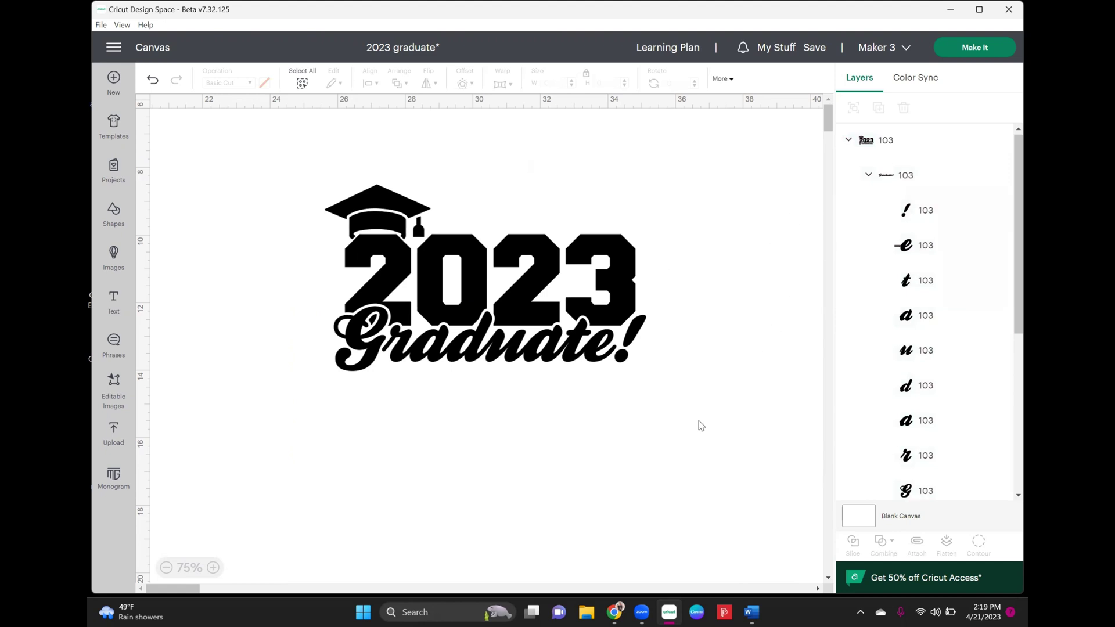
Ungroup the 2023 Graduate! design and collapse the layers of the Graduate! lettering.
{"action": "left_click", "coordinate": [608, 305]}
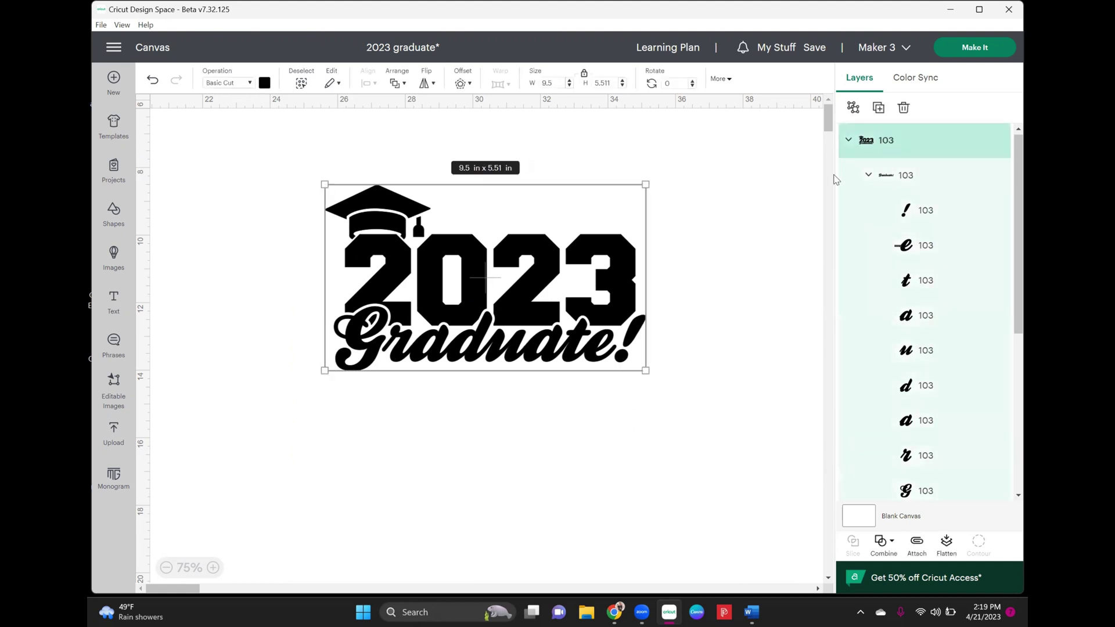
{"action": "left_click", "coordinate": [854, 108]}
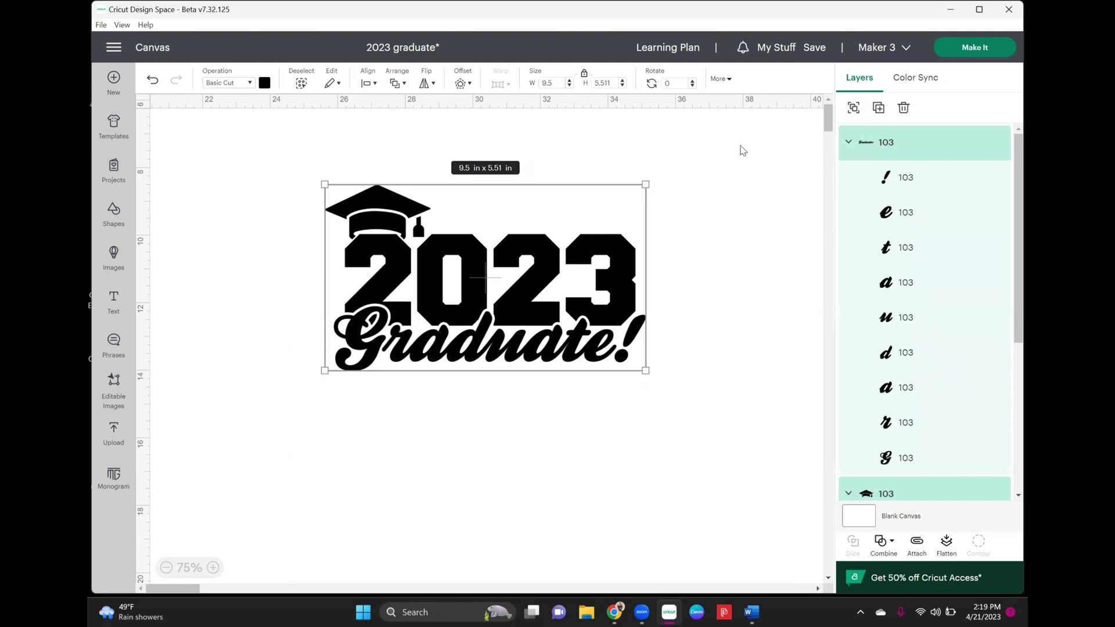
{"action": "left_click", "coordinate": [847, 143]}
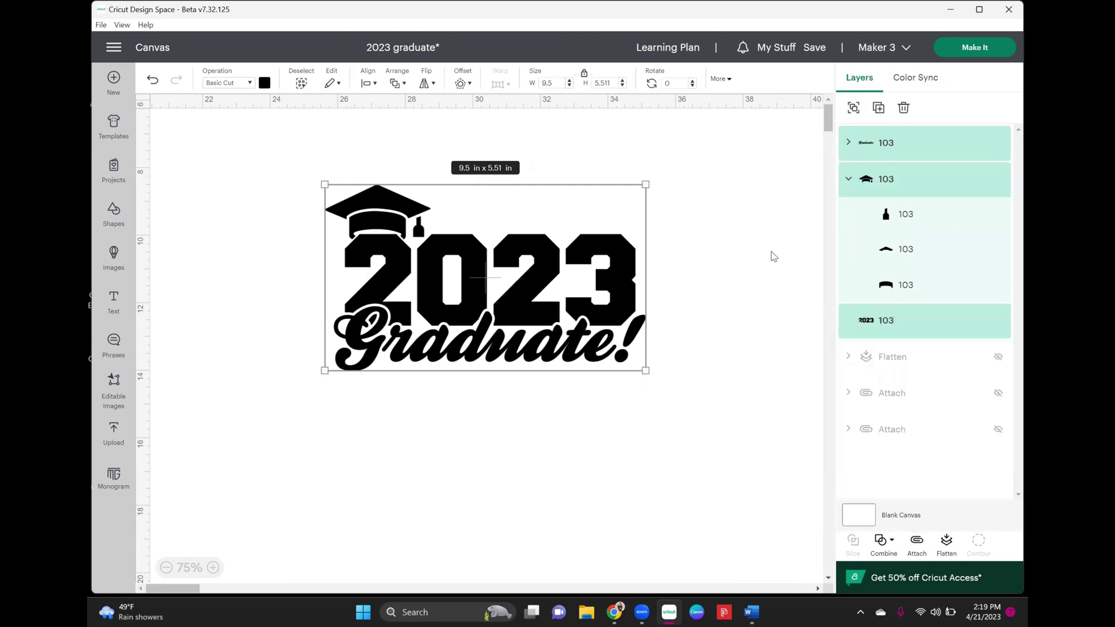
{"action": "left_click", "coordinate": [422, 149]}
Group the graduation cap with the Graduate! lettering and hide that group, leaving only the 2023 numerals on the canvas.
{"action": "left_click", "coordinate": [396, 199]}
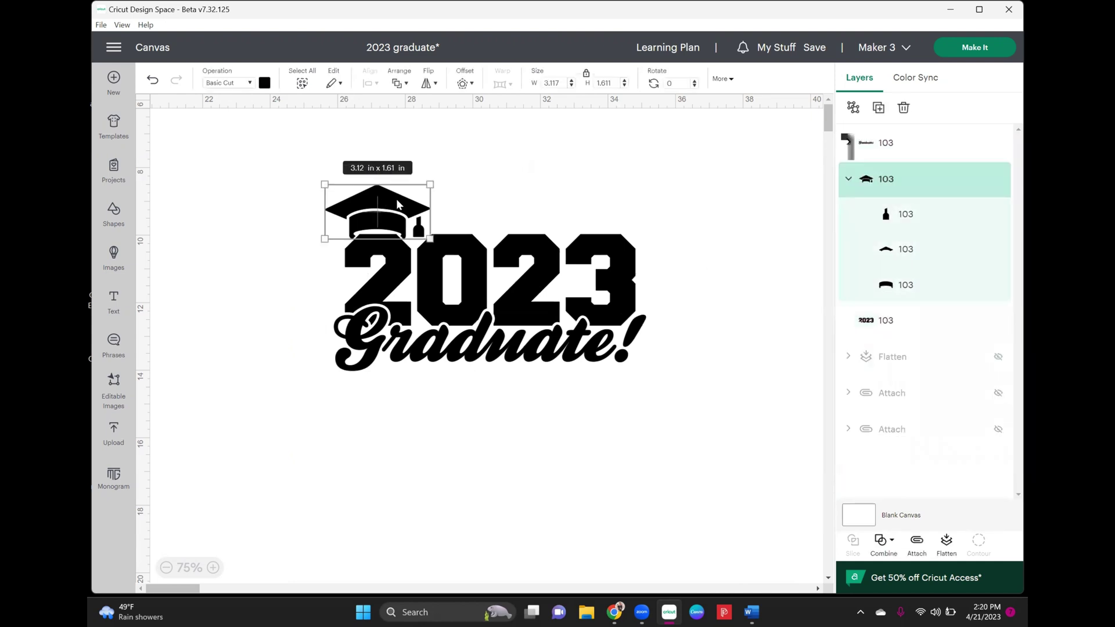
{"action": "left_click_drag", "start_coordinate": [679, 431], "coordinate": [325, 334]}
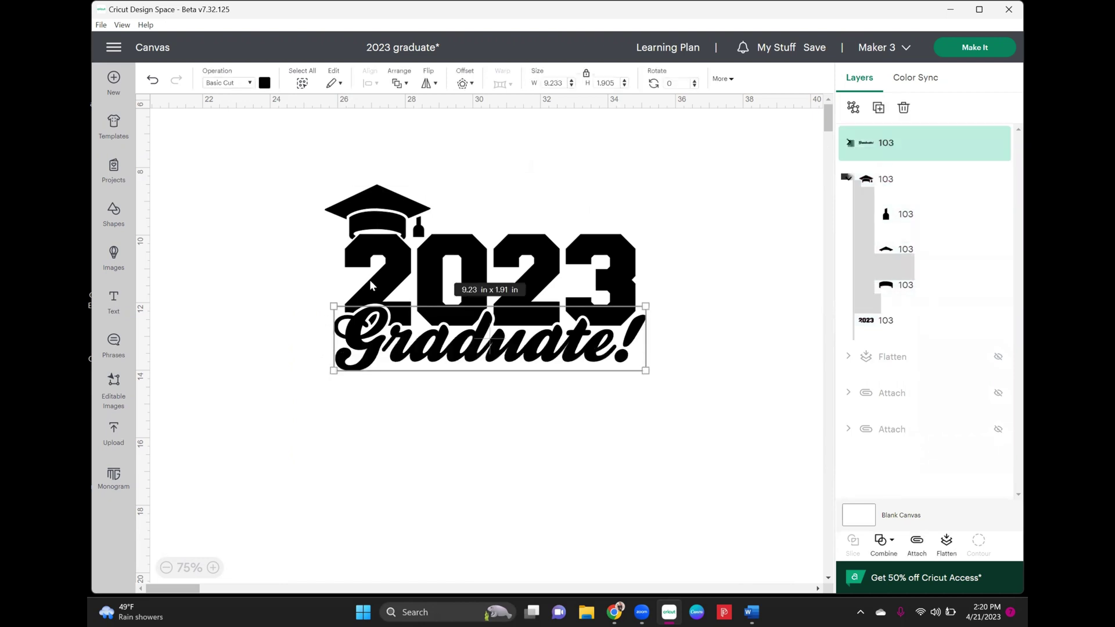
{"action": "left_click", "coordinate": [399, 198], "text": "shift"}
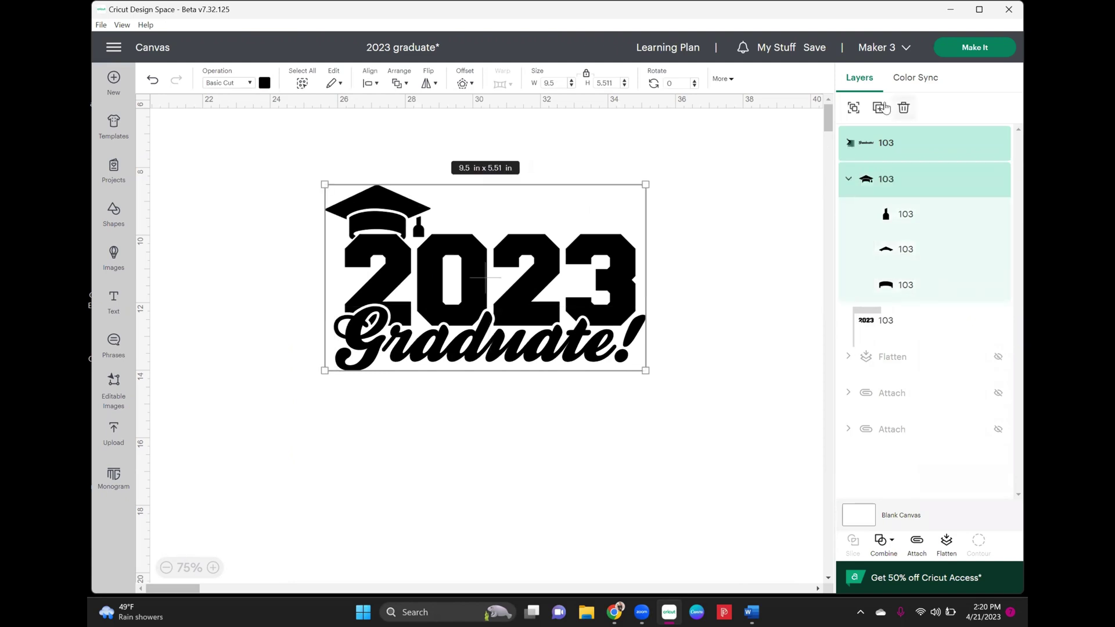
{"action": "left_click", "coordinate": [852, 112]}
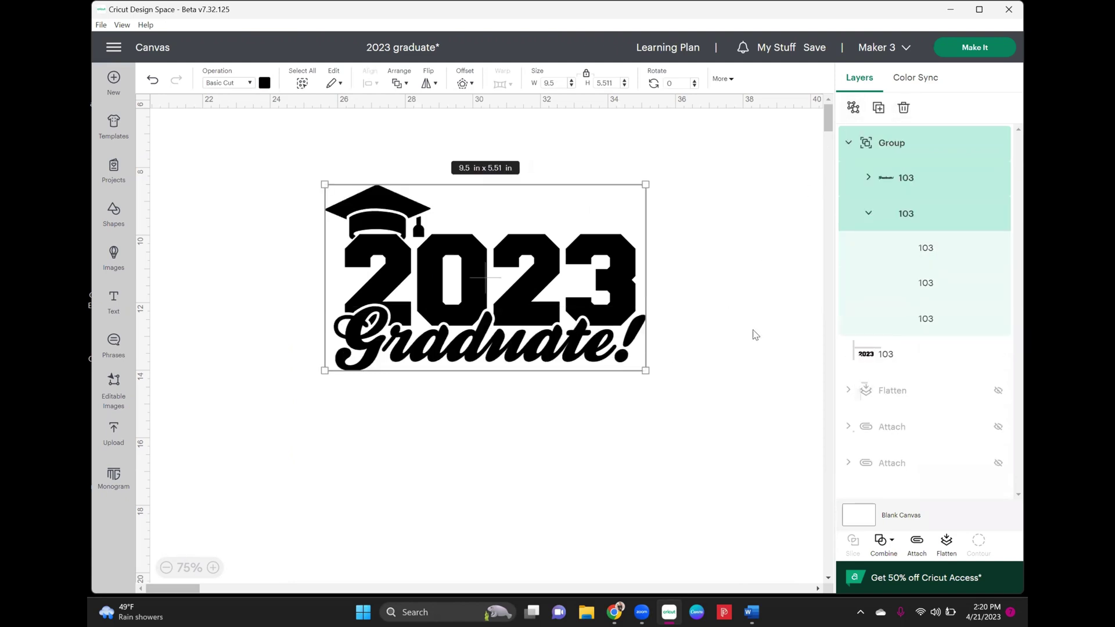
{"action": "left_click", "coordinate": [997, 143]}
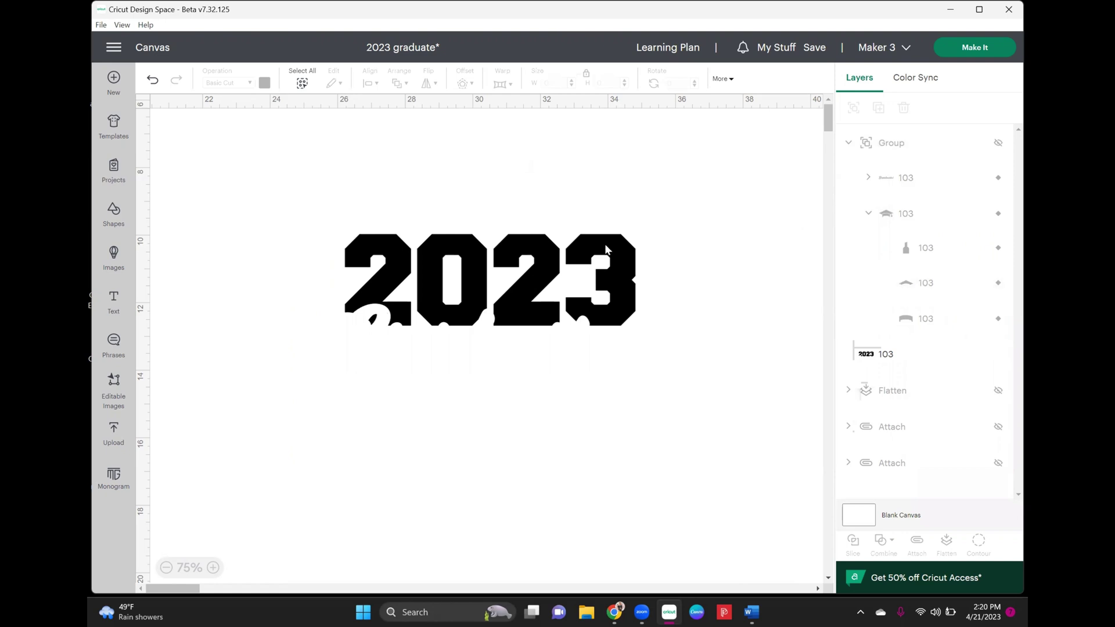
{"action": "left_click", "coordinate": [607, 262]}
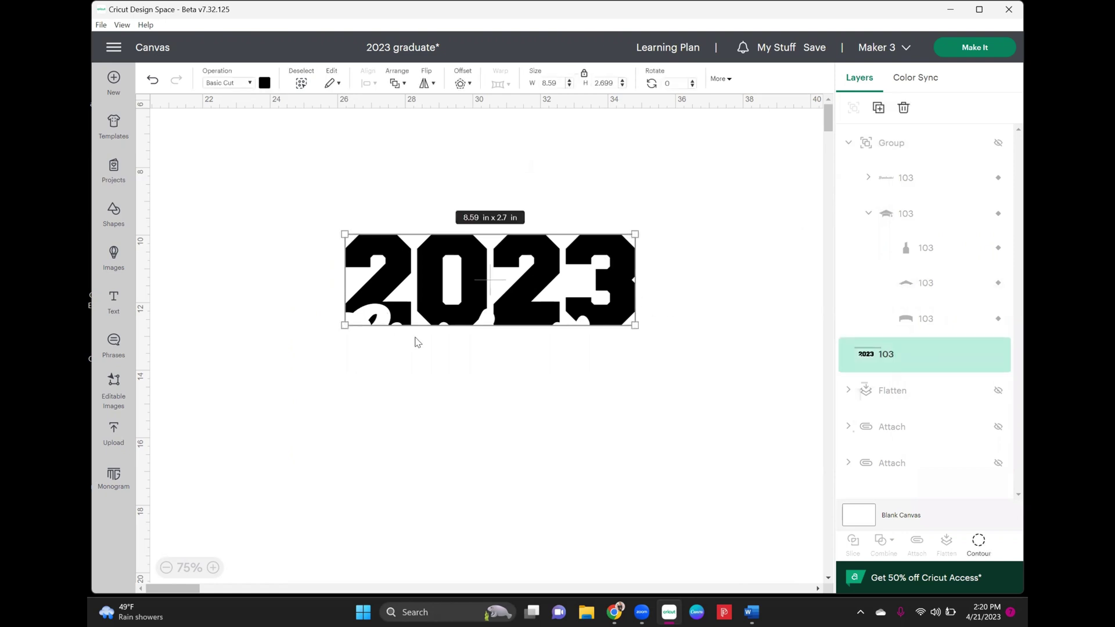
Add the four uploaded photos of graduates in gowns to the canvas.
{"action": "left_click", "coordinate": [114, 428]}
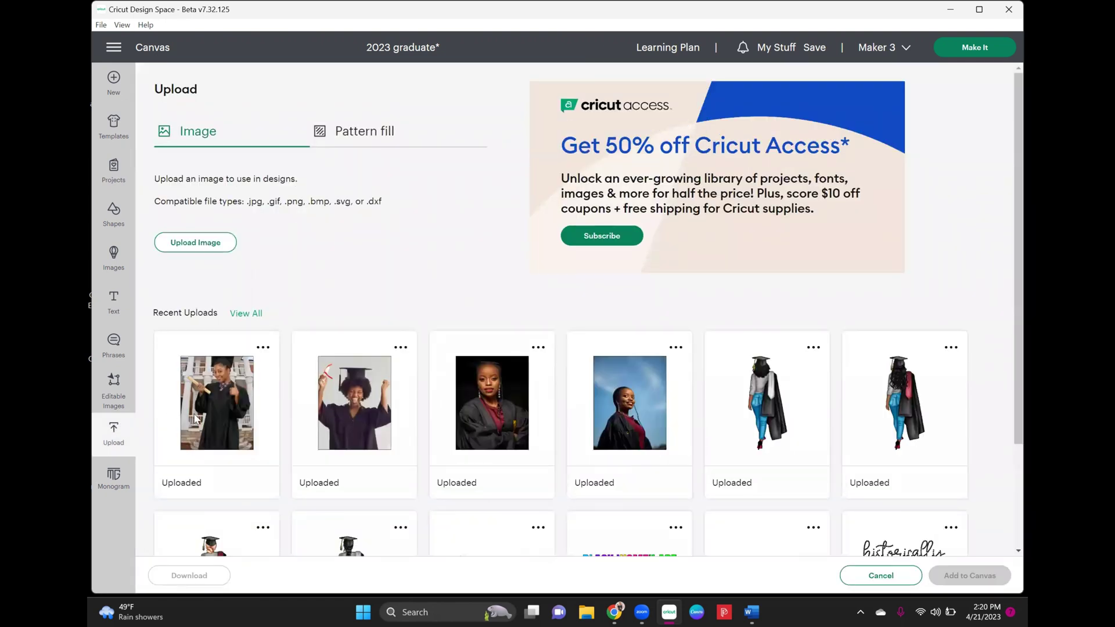
{"action": "left_click", "coordinate": [224, 410]}
{"action": "left_click", "coordinate": [348, 408]}
{"action": "left_click", "coordinate": [493, 406]}
{"action": "left_click", "coordinate": [606, 413]}
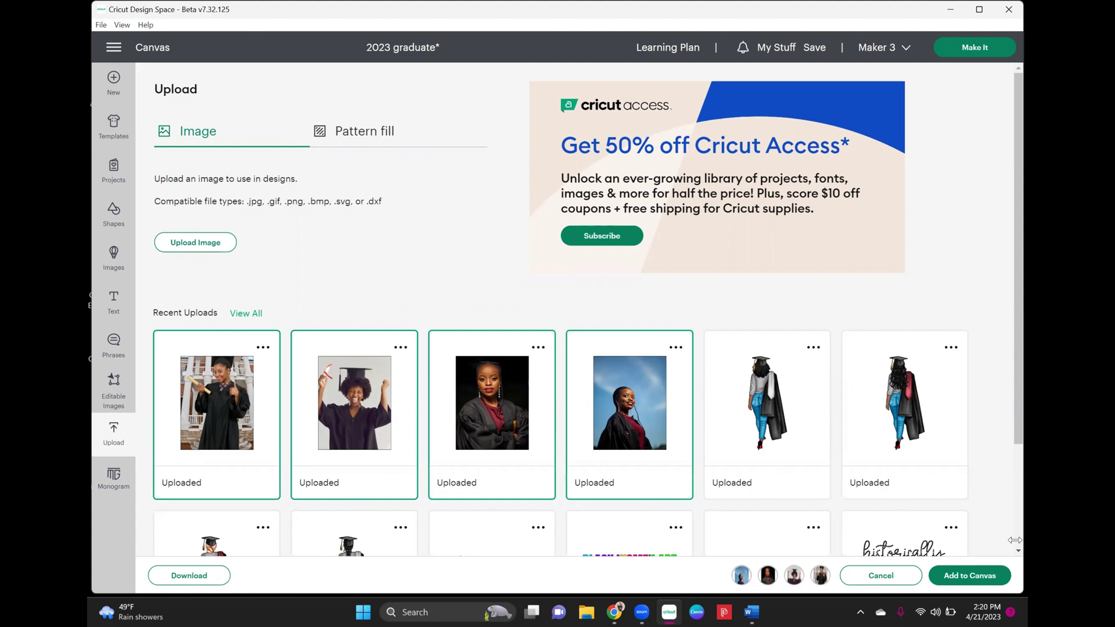
{"action": "left_click", "coordinate": [992, 578]}
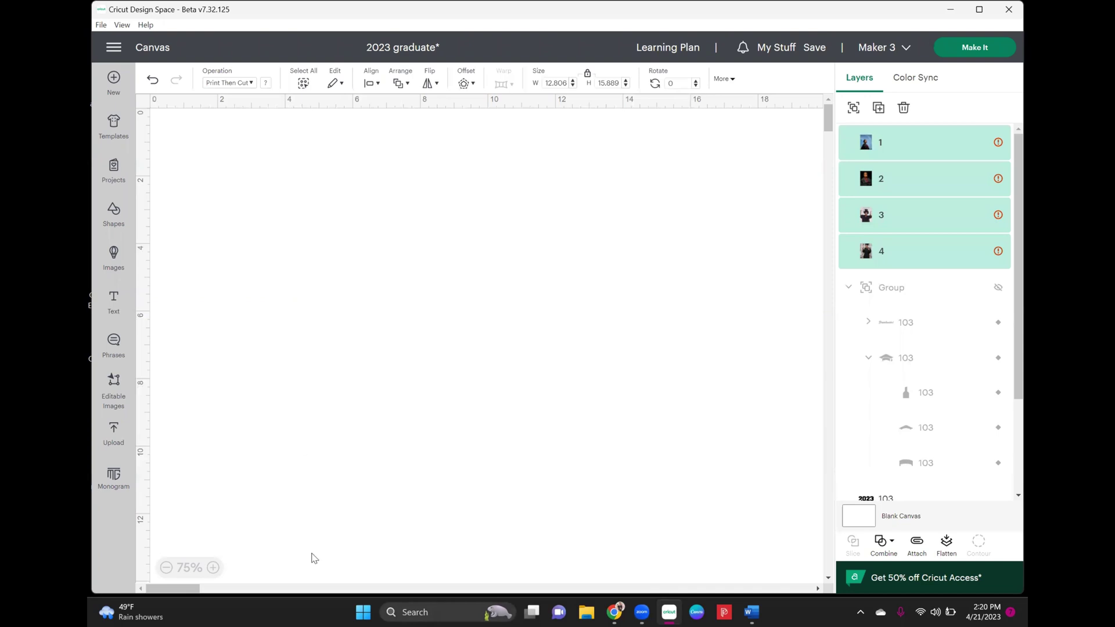
Separate the stacked photos, moving three to the left of the 2023 numerals and the thumbs-up photo to their right.
{"action": "left_click", "coordinate": [166, 568]}
{"action": "left_click", "coordinate": [166, 568]}
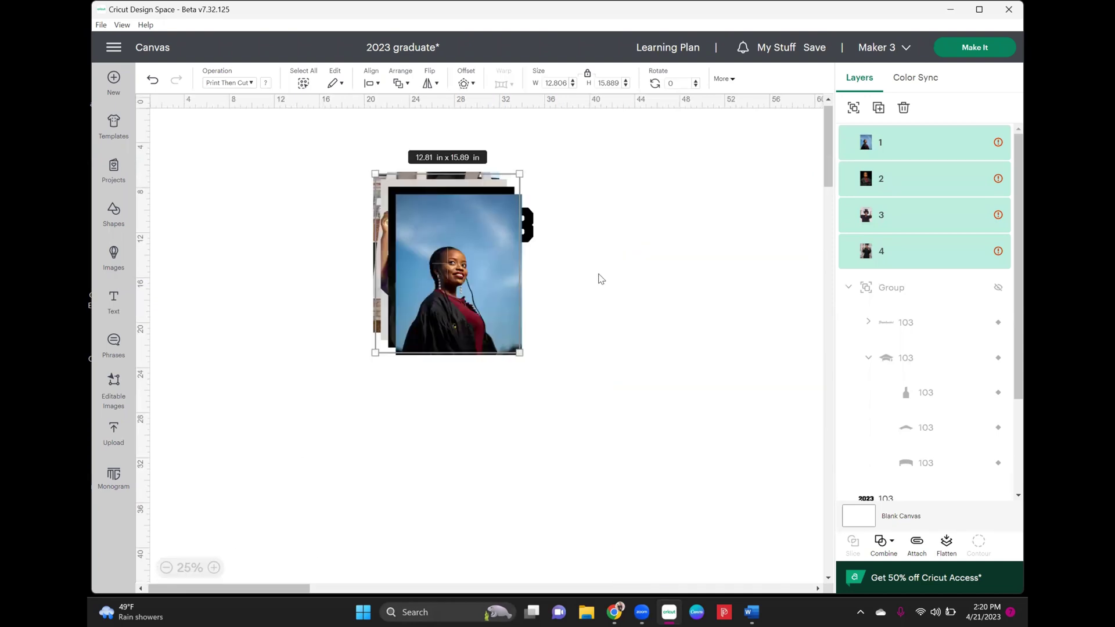
{"action": "left_click", "coordinate": [449, 270]}
{"action": "left_click", "coordinate": [422, 286]}
{"action": "left_click_drag", "start_coordinate": [422, 290], "coordinate": [315, 393]}
{"action": "left_click_drag", "start_coordinate": [432, 261], "coordinate": [628, 290]}
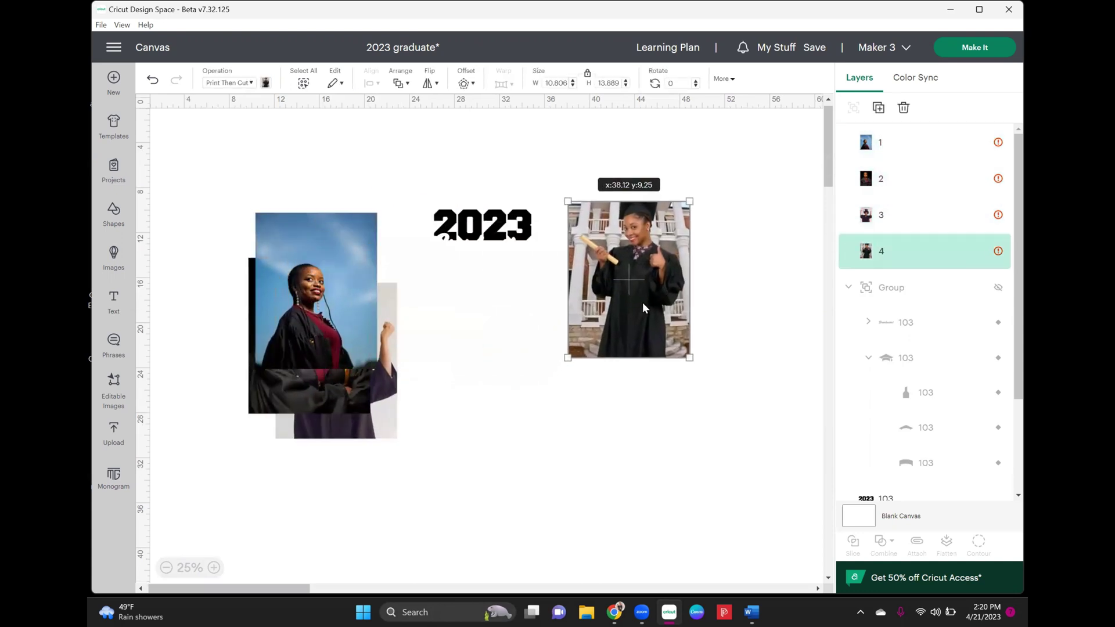
Shrink the thumbs-up photo to about 3.47 by 4.46 in and place it to the lower right of the 2023 numerals.
{"action": "left_click", "coordinate": [213, 567]}
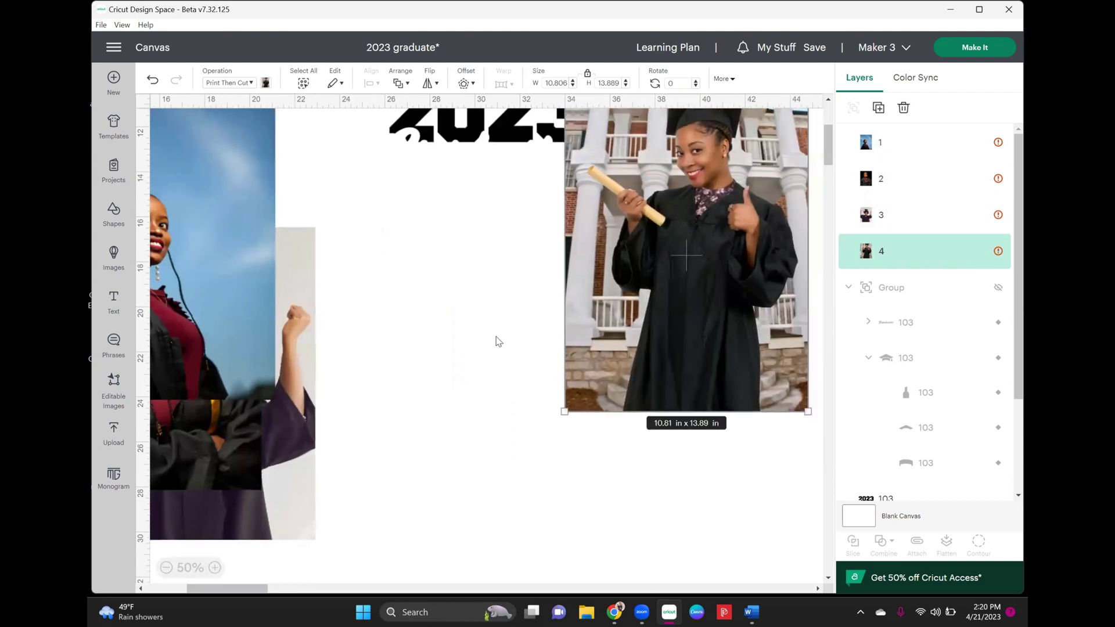
{"action": "scroll", "coordinate": [513, 321], "scroll_direction": "up", "scroll_amount": 3}
{"action": "left_click_drag", "start_coordinate": [805, 282], "coordinate": [480, 435]}
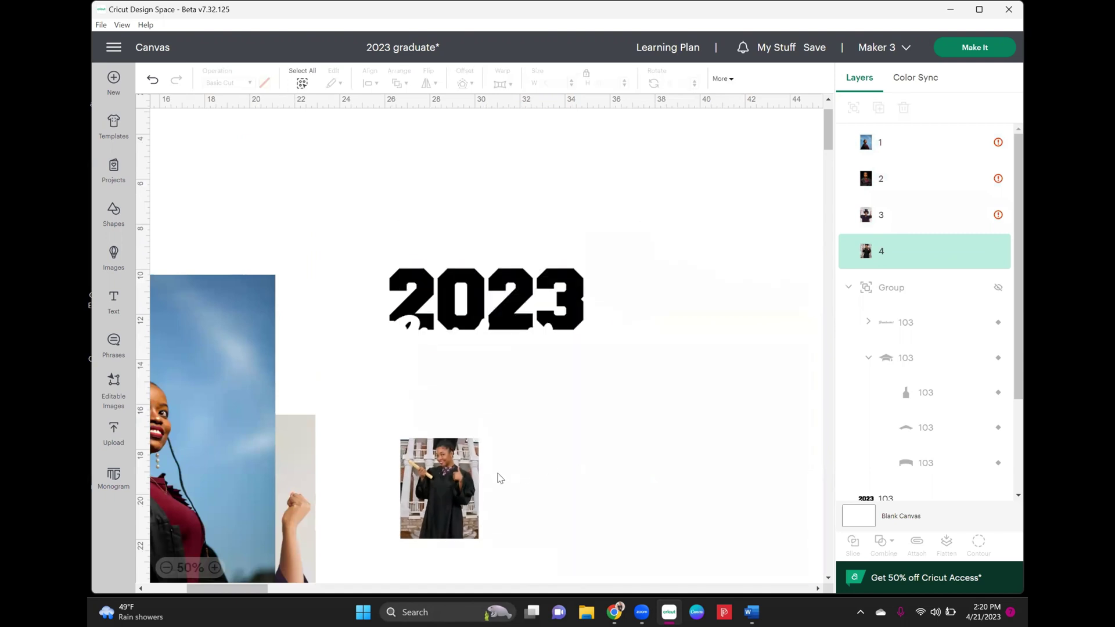
{"action": "left_click_drag", "start_coordinate": [442, 487], "coordinate": [572, 439]}
{"action": "left_click_drag", "start_coordinate": [689, 401], "coordinate": [694, 388]}
Shift the 2023 numerals slightly to the left and change their operation to Pen so only the outline shows.
{"action": "left_click", "coordinate": [537, 278]}
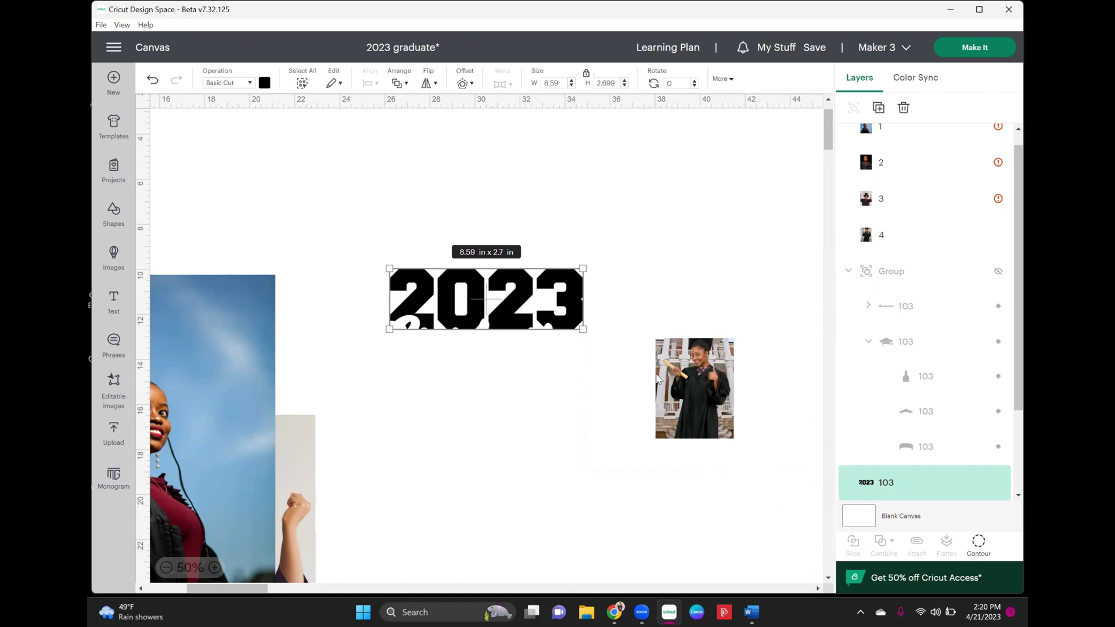
{"action": "left_click", "coordinate": [215, 567]}
{"action": "left_click_drag", "start_coordinate": [562, 303], "coordinate": [521, 317]}
{"action": "left_click", "coordinate": [622, 455]}
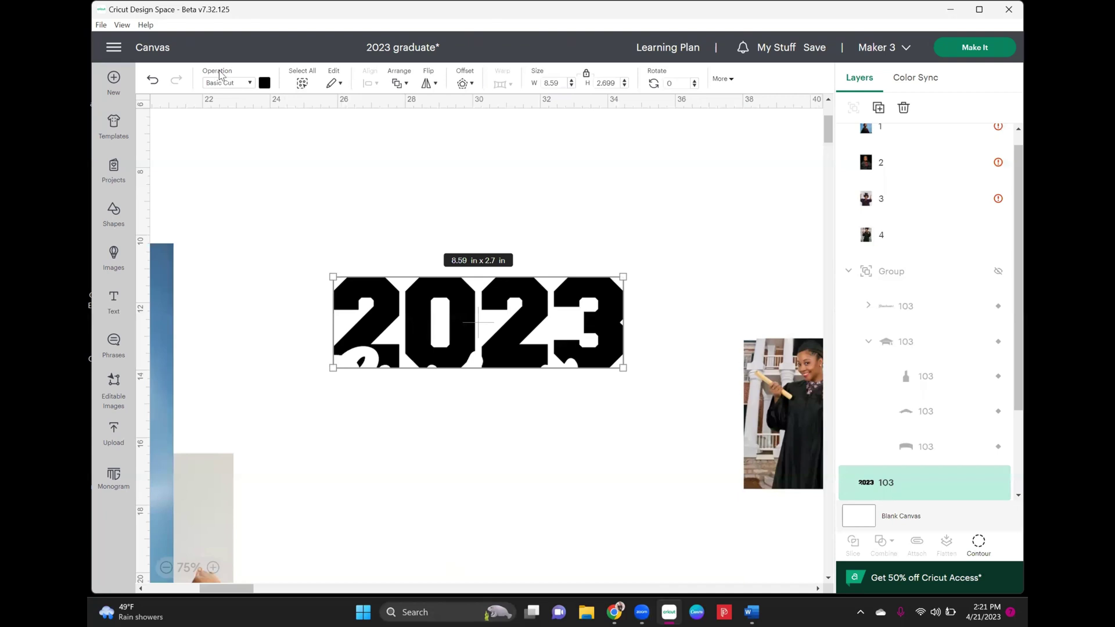
{"action": "left_click", "coordinate": [244, 83]}
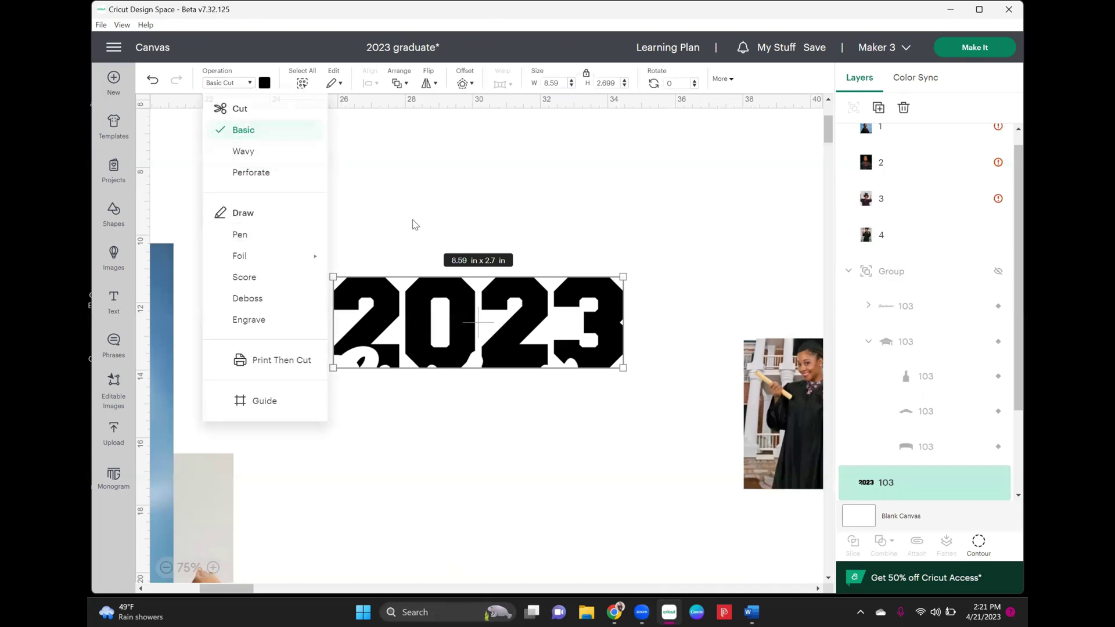
{"action": "left_click", "coordinate": [240, 234]}
{"action": "left_click", "coordinate": [560, 427]}
Move the thumbs-up photo over the 3 of 2023 and send it to the back.
{"action": "left_click_drag", "start_coordinate": [799, 413], "coordinate": [587, 342]}
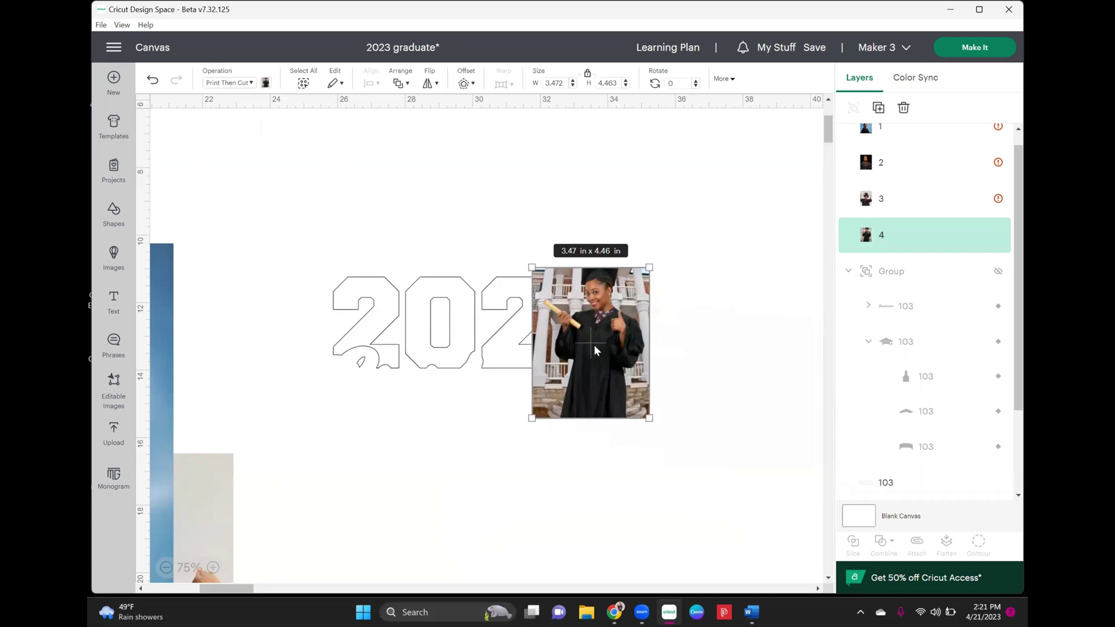
{"action": "right_click", "coordinate": [594, 345]}
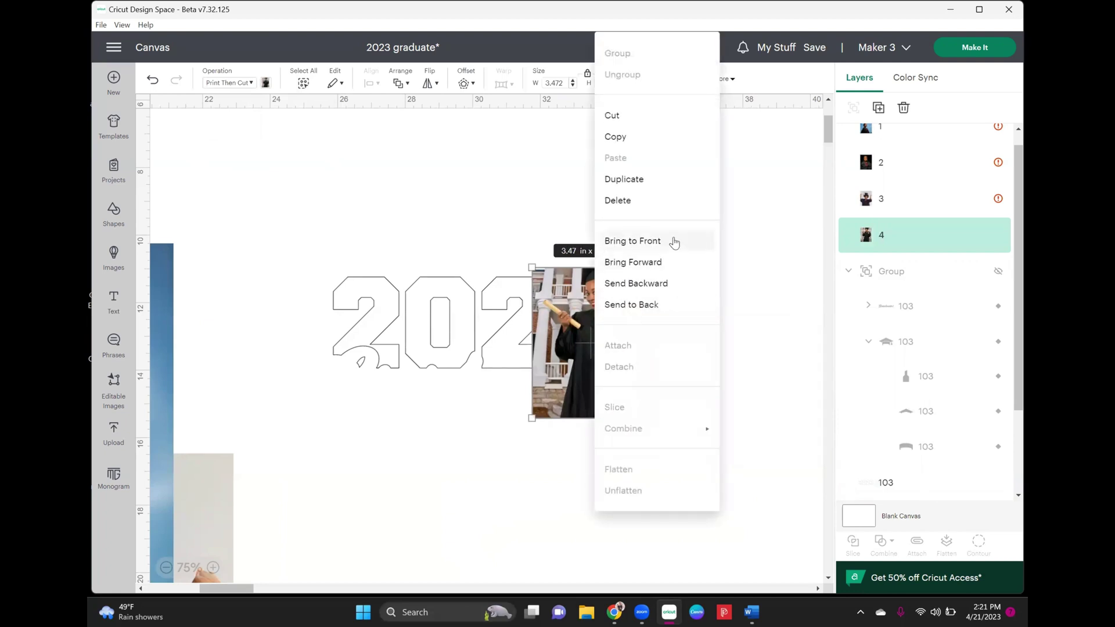
{"action": "left_click", "coordinate": [677, 305]}
{"action": "left_click", "coordinate": [696, 386]}
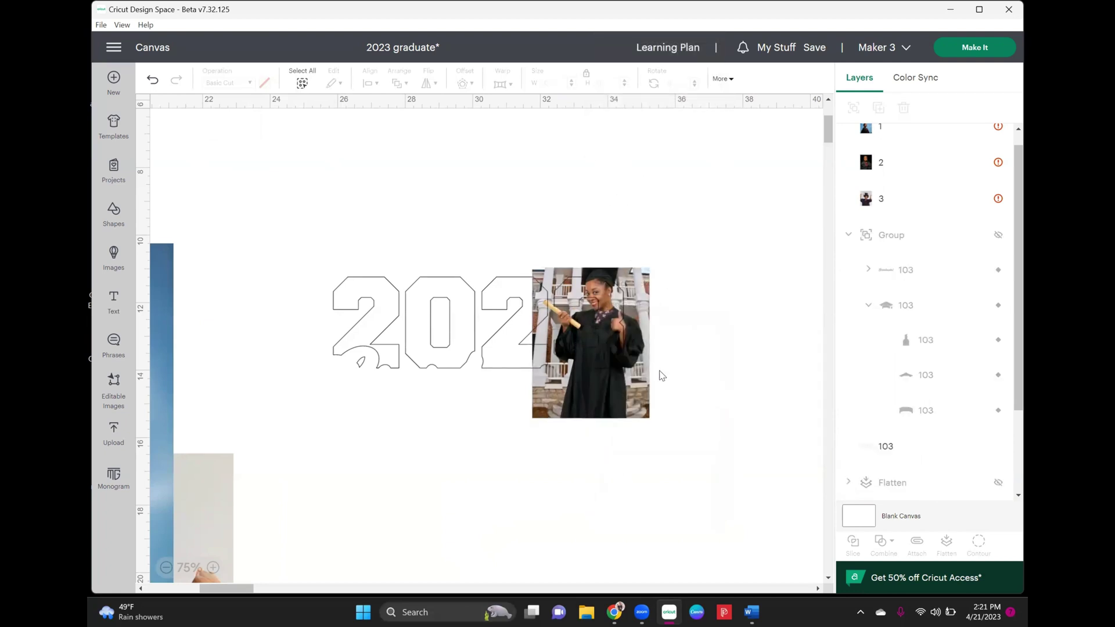
Fit the thumbs-up photo behind the 3, clear of the neighbouring 2, scaling it down to about 3.21 by 4.13 in.
{"action": "left_click_drag", "start_coordinate": [632, 409], "coordinate": [641, 392]}
{"action": "mouse_move", "coordinate": [631, 349]}
{"action": "left_mouse_down"}
{"action": "mouse_move", "coordinate": [642, 332]}
{"action": "mouse_move", "coordinate": [619, 356]}
{"action": "mouse_move", "coordinate": [608, 329]}
{"action": "mouse_move", "coordinate": [635, 339]}
{"action": "left_mouse_up"}
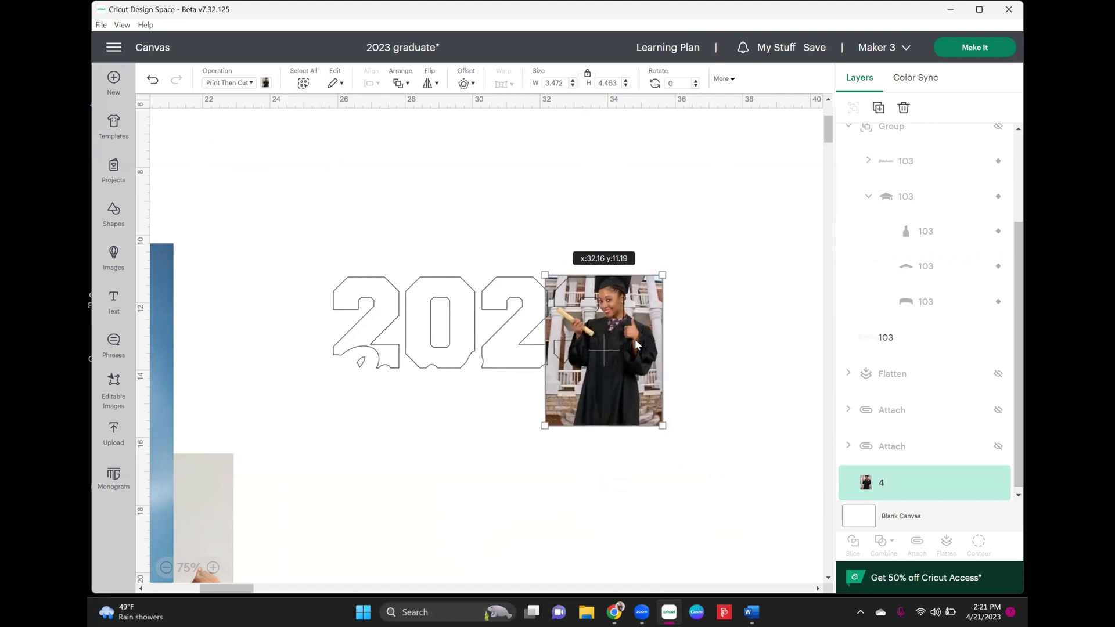
{"action": "left_click_drag", "start_coordinate": [635, 339], "coordinate": [639, 336]}
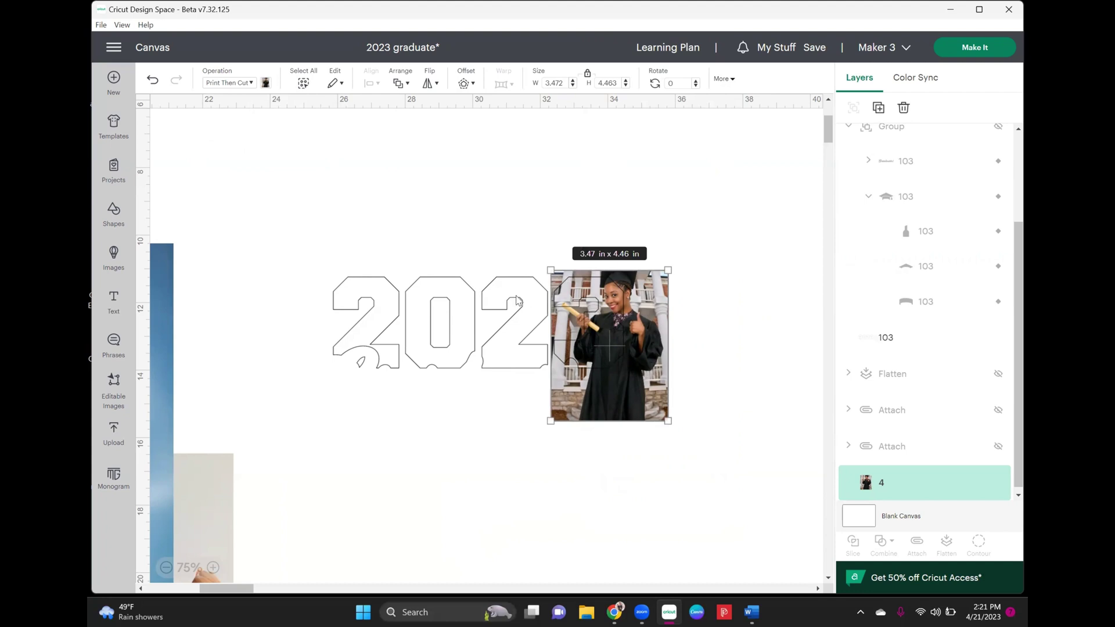
{"action": "mouse_move", "coordinate": [650, 321]}
{"action": "left_mouse_down"}
{"action": "mouse_move", "coordinate": [562, 286]}
{"action": "mouse_move", "coordinate": [579, 347]}
{"action": "mouse_move", "coordinate": [648, 340]}
{"action": "mouse_move", "coordinate": [631, 320]}
{"action": "mouse_move", "coordinate": [651, 312]}
{"action": "mouse_move", "coordinate": [607, 314]}
{"action": "mouse_move", "coordinate": [662, 317]}
{"action": "mouse_move", "coordinate": [545, 298]}
{"action": "mouse_move", "coordinate": [654, 323]}
{"action": "left_mouse_up"}
{"action": "left_click_drag", "start_coordinate": [668, 266], "coordinate": [659, 275]}
{"action": "left_click_drag", "start_coordinate": [636, 318], "coordinate": [635, 318]}
{"action": "left_click", "coordinate": [689, 319]}
Slice the thumbs-up photo with the 2023 outline and pull the outer photo remnant away from the 3.
{"action": "left_click_drag", "start_coordinate": [609, 222], "coordinate": [644, 392]}
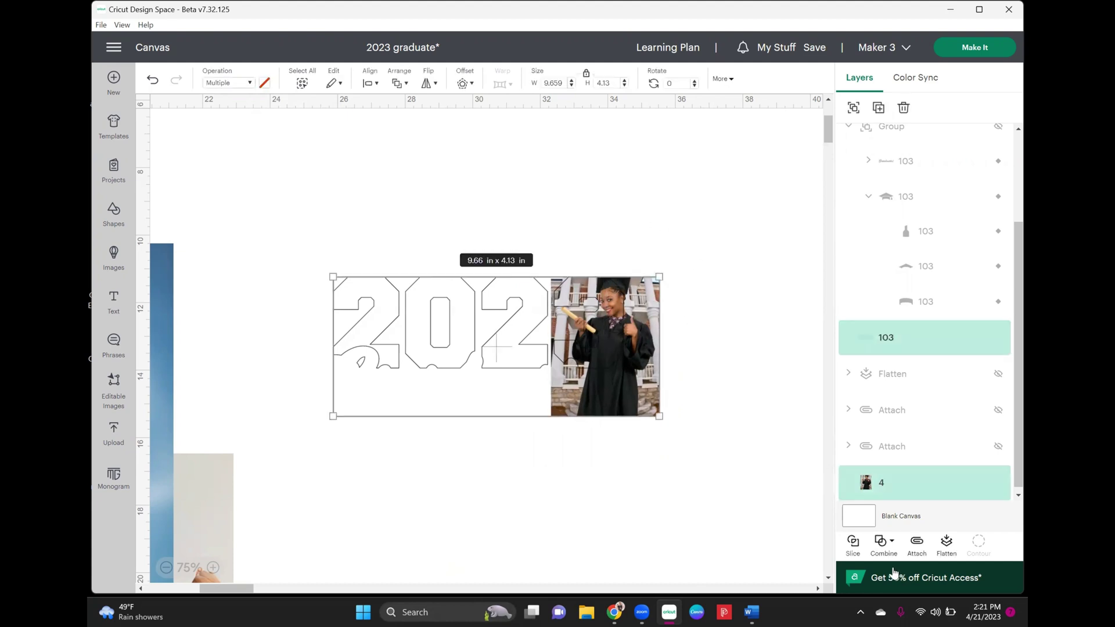
{"action": "left_click", "coordinate": [860, 548]}
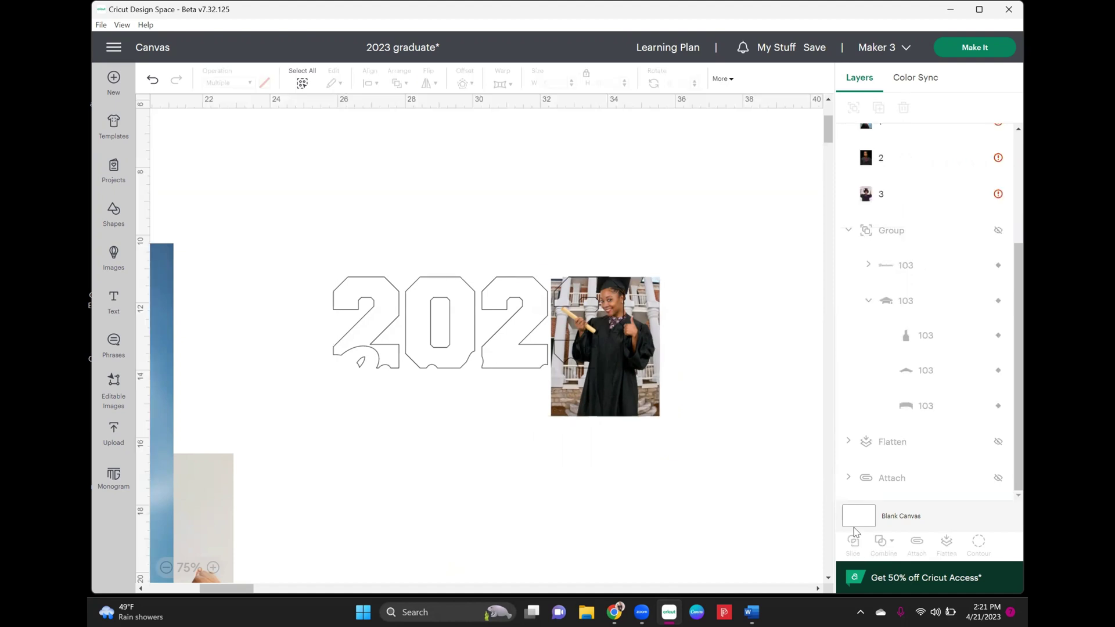
{"action": "left_click_drag", "start_coordinate": [645, 400], "coordinate": [663, 415]}
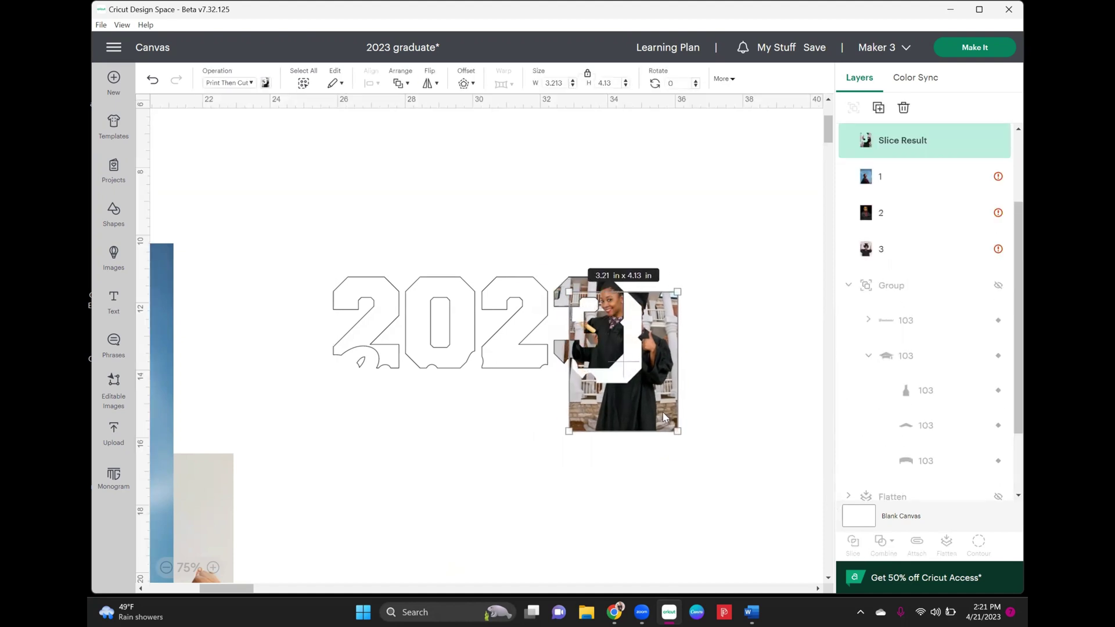
Delete the outer thumbs-up photo remnant and the leftover outline of the 3, and hide the photo-filled 3.
{"action": "key", "text": "Delete"}
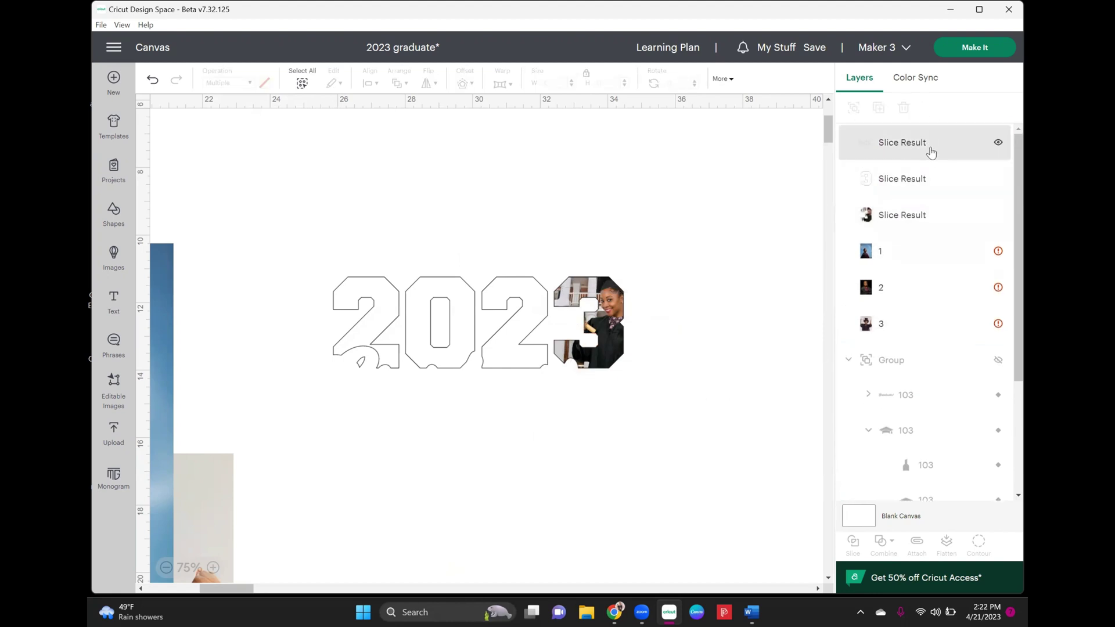
{"action": "left_click", "coordinate": [927, 185]}
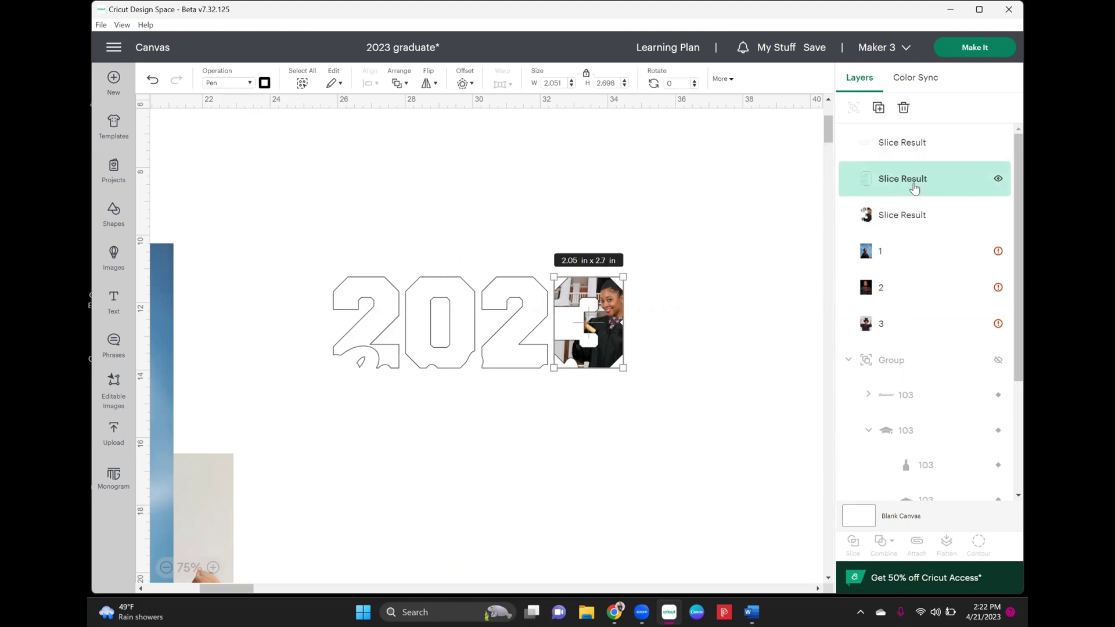
{"action": "key", "text": "Delete"}
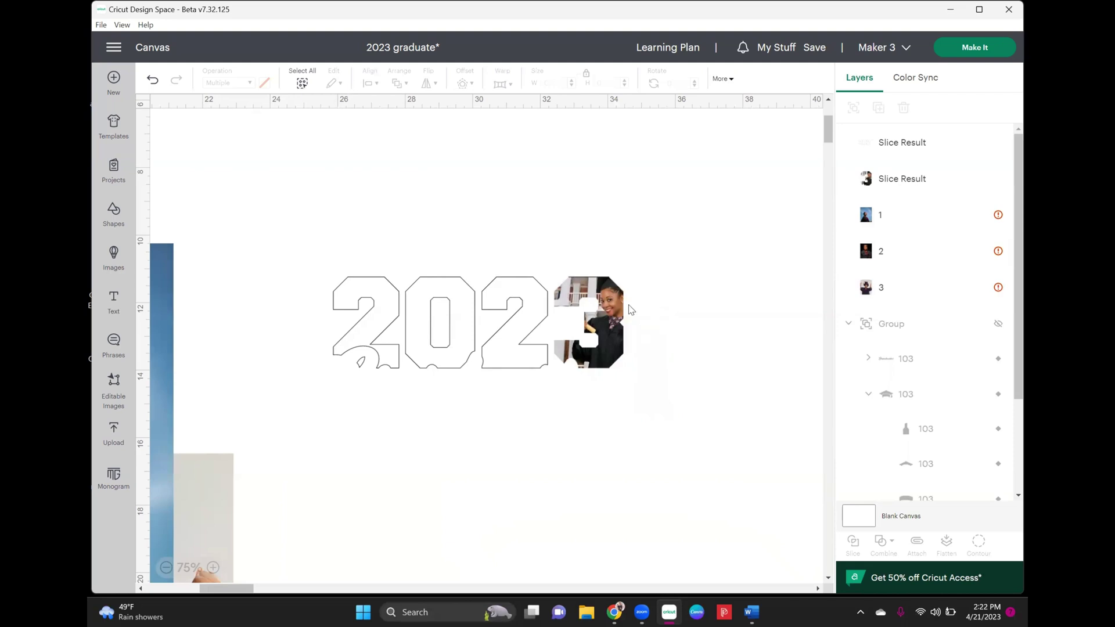
{"action": "left_click", "coordinate": [923, 182]}
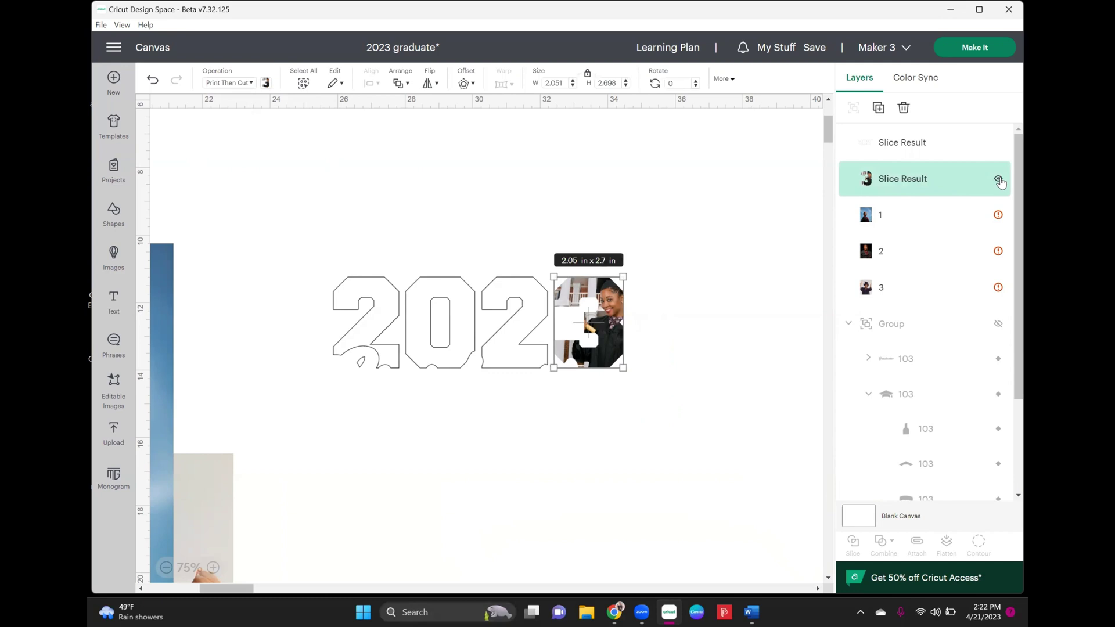
{"action": "left_click", "coordinate": [998, 180]}
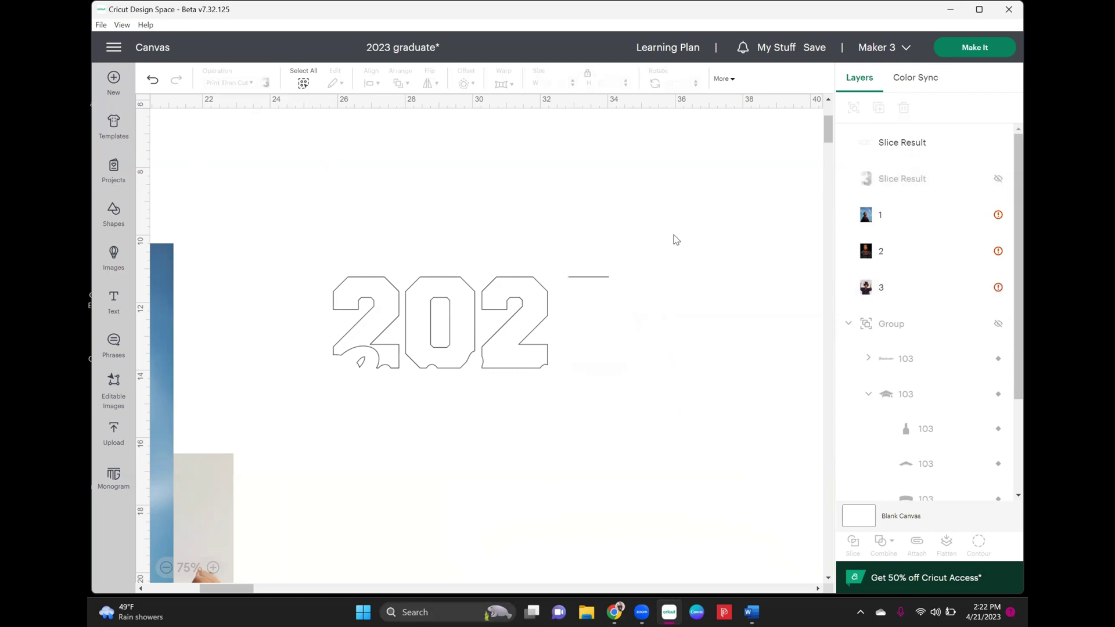
{"action": "left_click", "coordinate": [589, 277]}
{"action": "left_click", "coordinate": [636, 239]}
{"action": "left_click", "coordinate": [607, 275]}
{"action": "left_click", "coordinate": [644, 280]}
{"action": "left_click", "coordinate": [522, 306]}
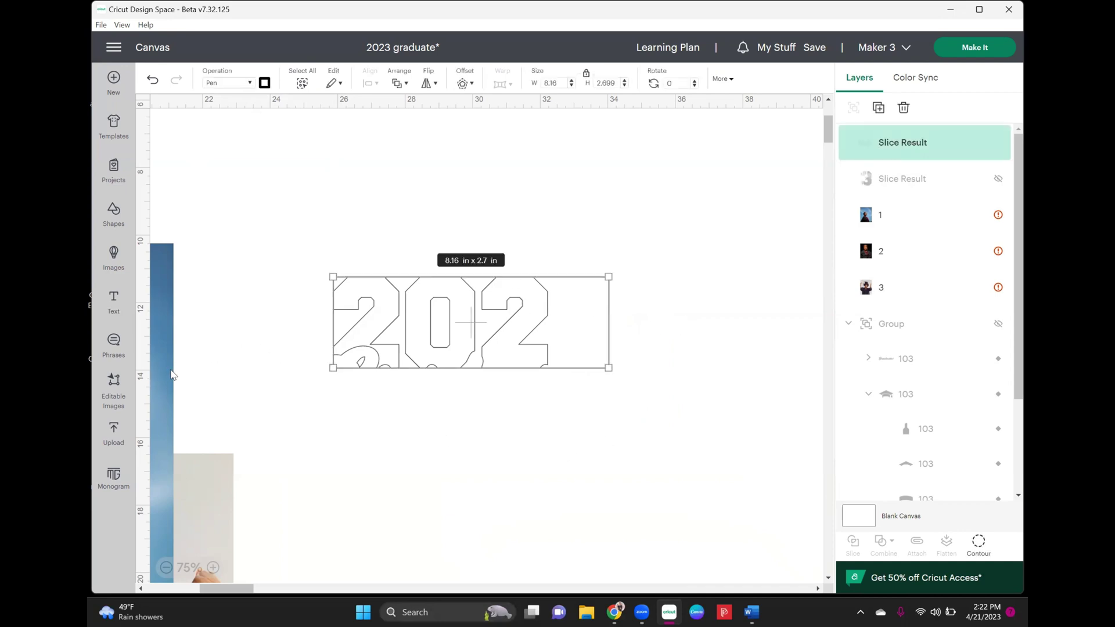
Move the blue-sky graduate photo over the second 2 and scale it down to cover that numeral, clear of the 0.
{"action": "left_click_drag", "start_coordinate": [164, 370], "coordinate": [694, 321]}
{"action": "left_click_drag", "start_coordinate": [337, 164], "coordinate": [557, 312]}
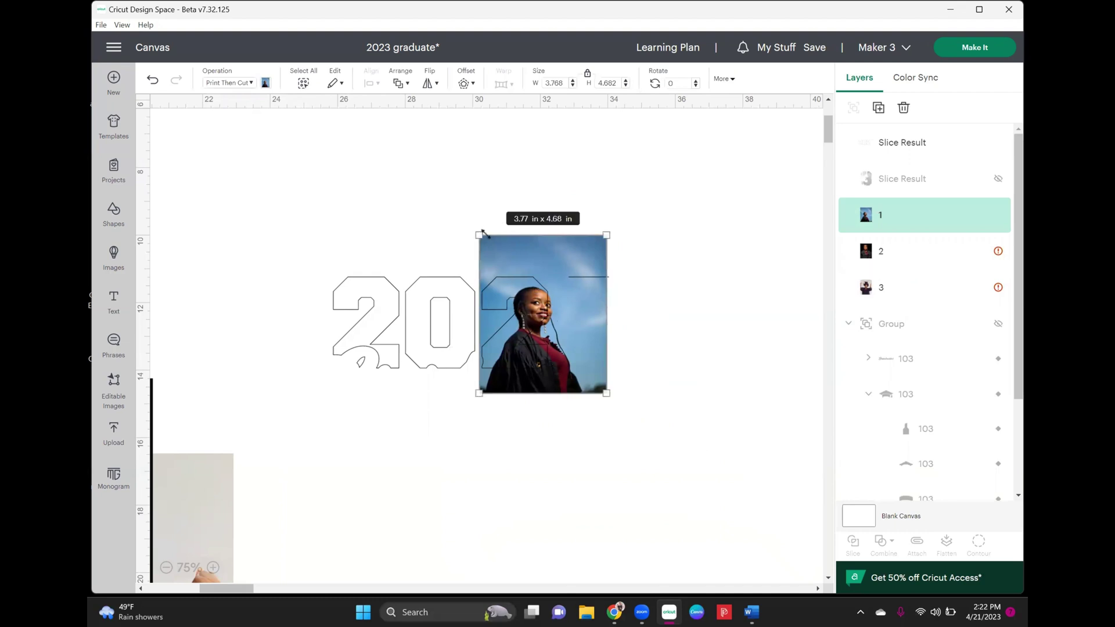
{"action": "mouse_move", "coordinate": [472, 226]}
{"action": "left_mouse_down"}
{"action": "mouse_move", "coordinate": [465, 216]}
{"action": "mouse_move", "coordinate": [473, 228]}
{"action": "left_mouse_up"}
{"action": "left_click_drag", "start_coordinate": [485, 279], "coordinate": [496, 279]}
{"action": "left_click_drag", "start_coordinate": [587, 319], "coordinate": [599, 306]}
Slice the blue-sky photo with the numeral outline and delete the outer photo remnant.
{"action": "left_click", "coordinate": [456, 182]}
{"action": "left_click_drag", "start_coordinate": [451, 177], "coordinate": [653, 451]}
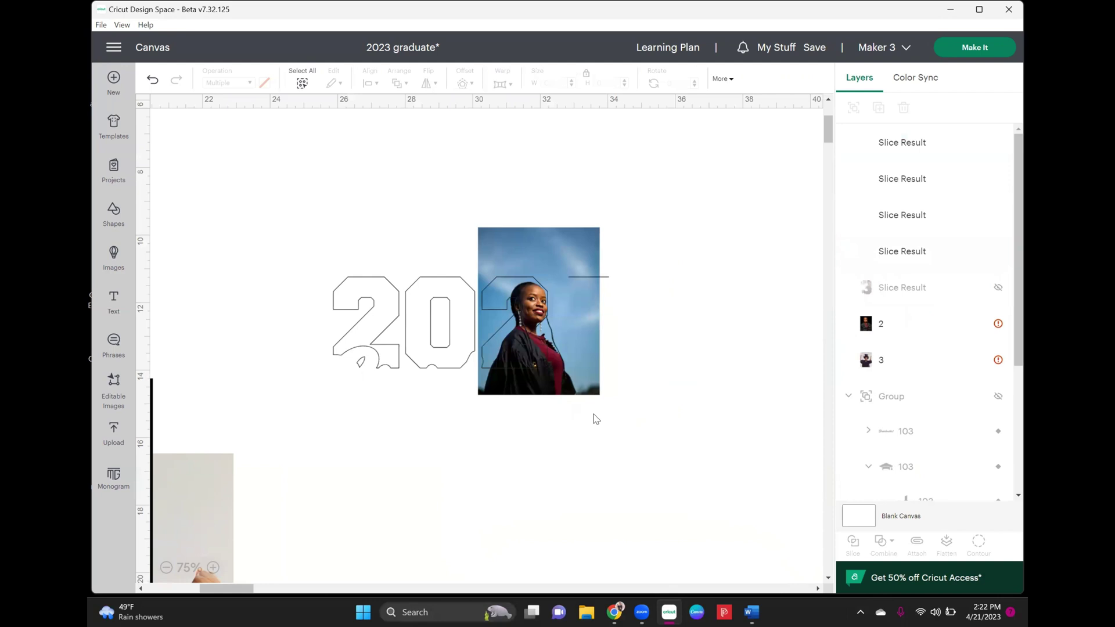
{"action": "left_click_drag", "start_coordinate": [587, 372], "coordinate": [601, 381]}
{"action": "key", "text": "Delete"}
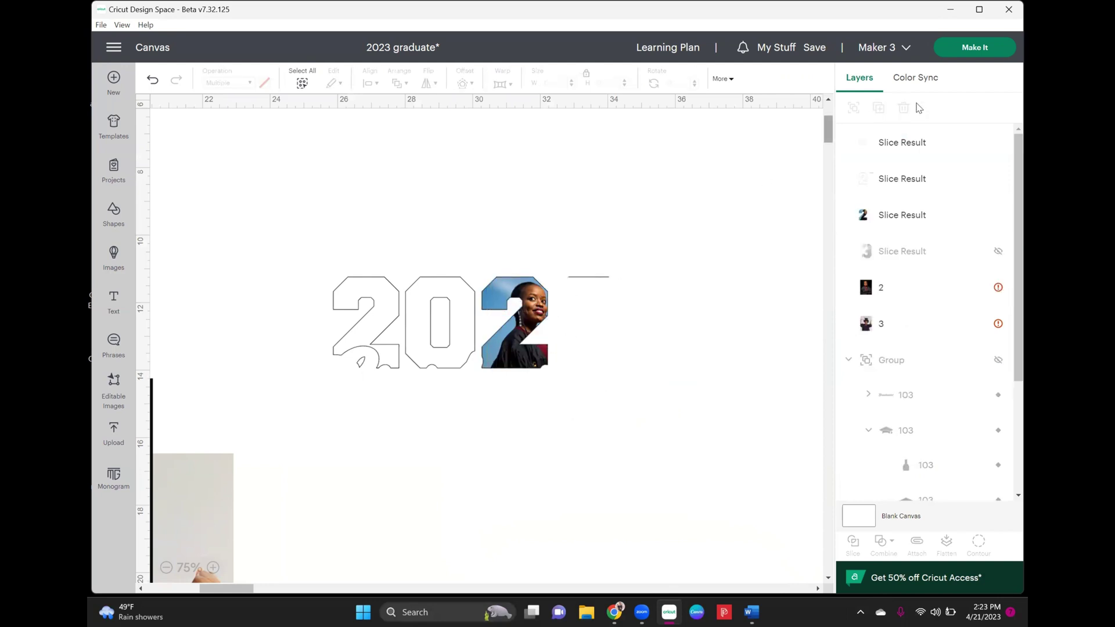
Delete the leftover outline piece over the second 2 and hide the photo-filled 2.
{"action": "left_click", "coordinate": [912, 182]}
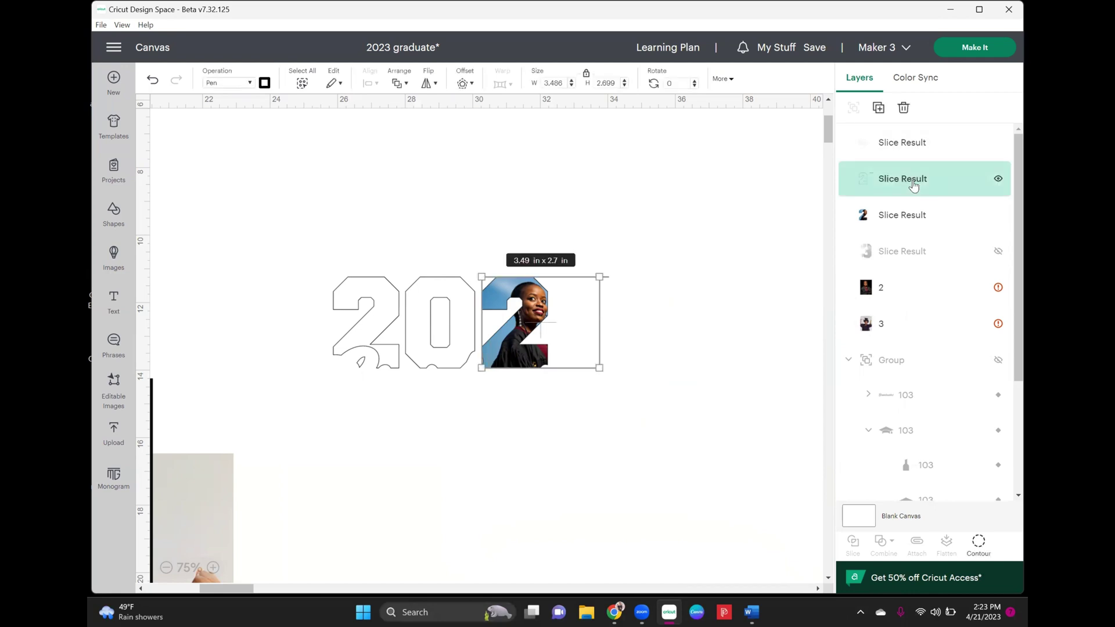
{"action": "key", "text": "Delete"}
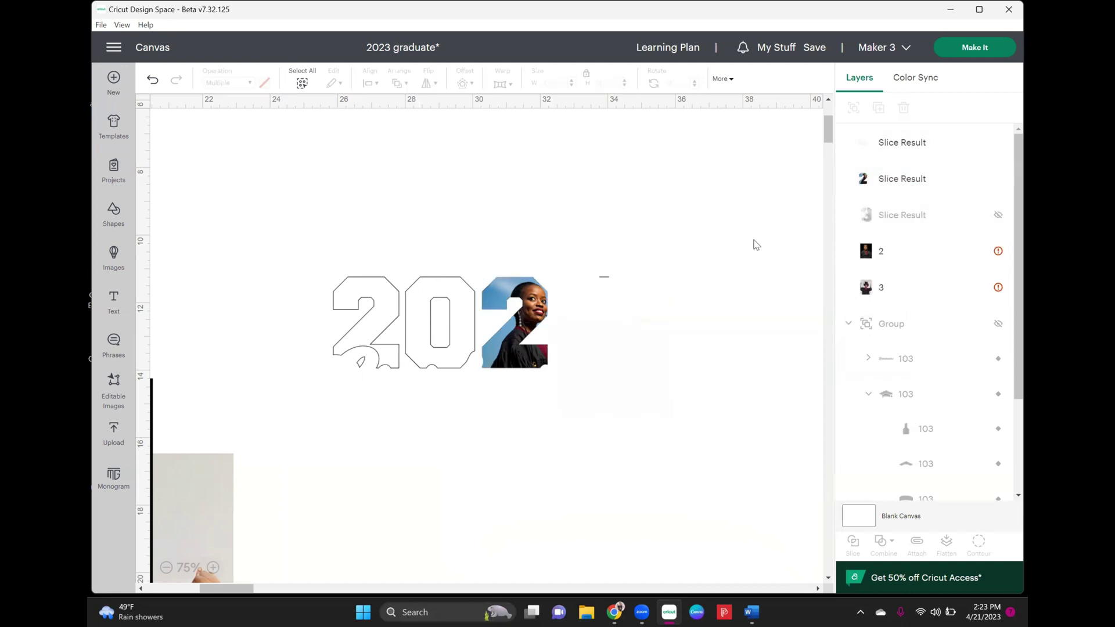
{"action": "left_click", "coordinate": [544, 301]}
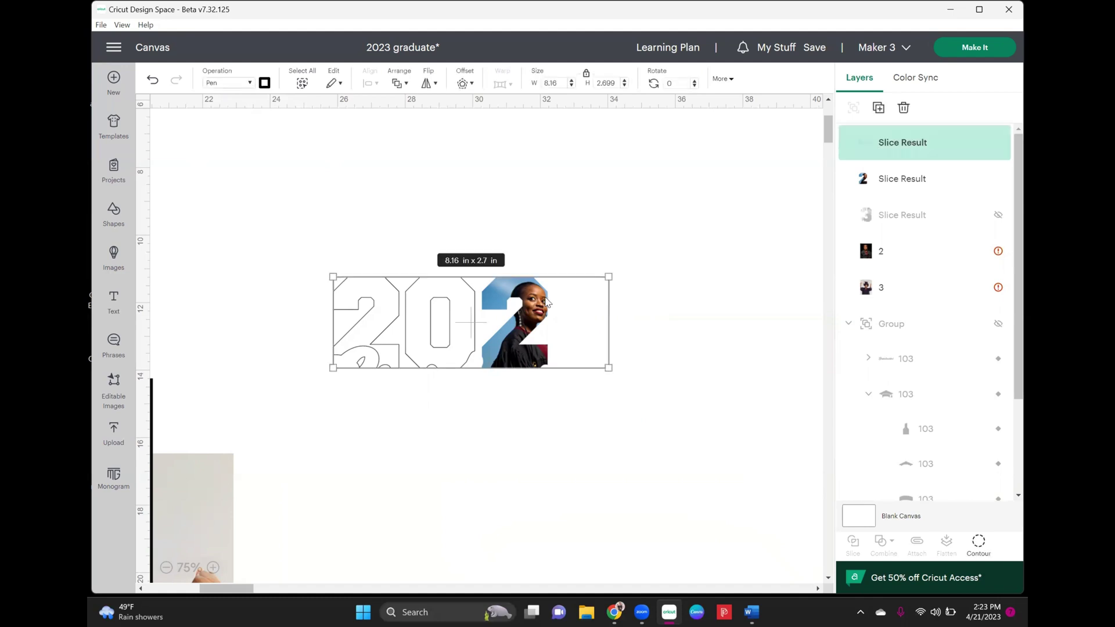
{"action": "left_click", "coordinate": [934, 176]}
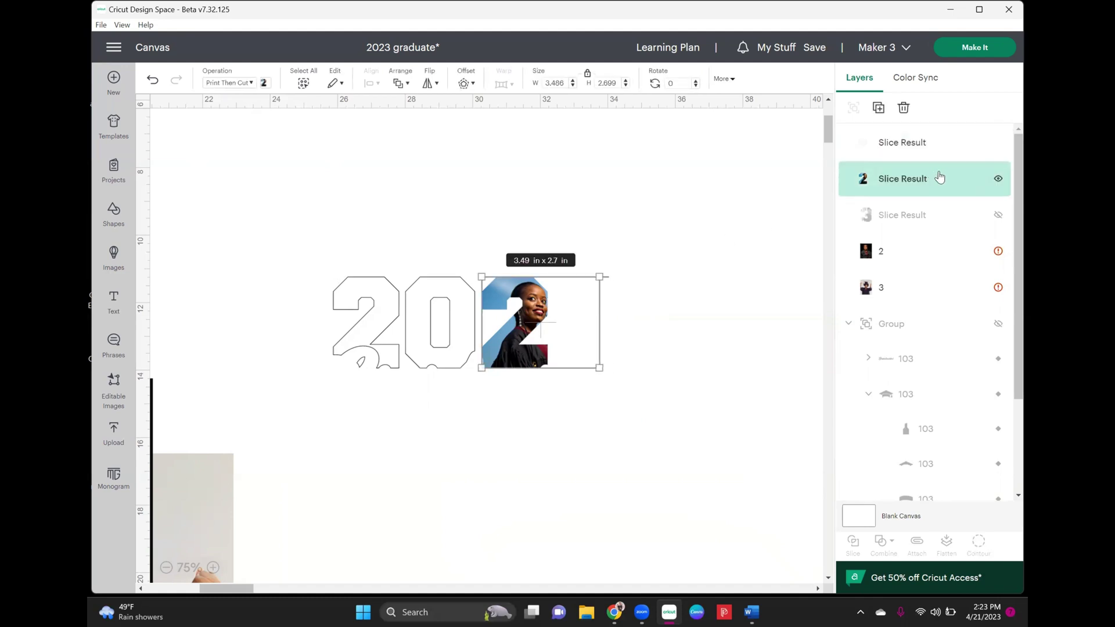
{"action": "left_click", "coordinate": [998, 179]}
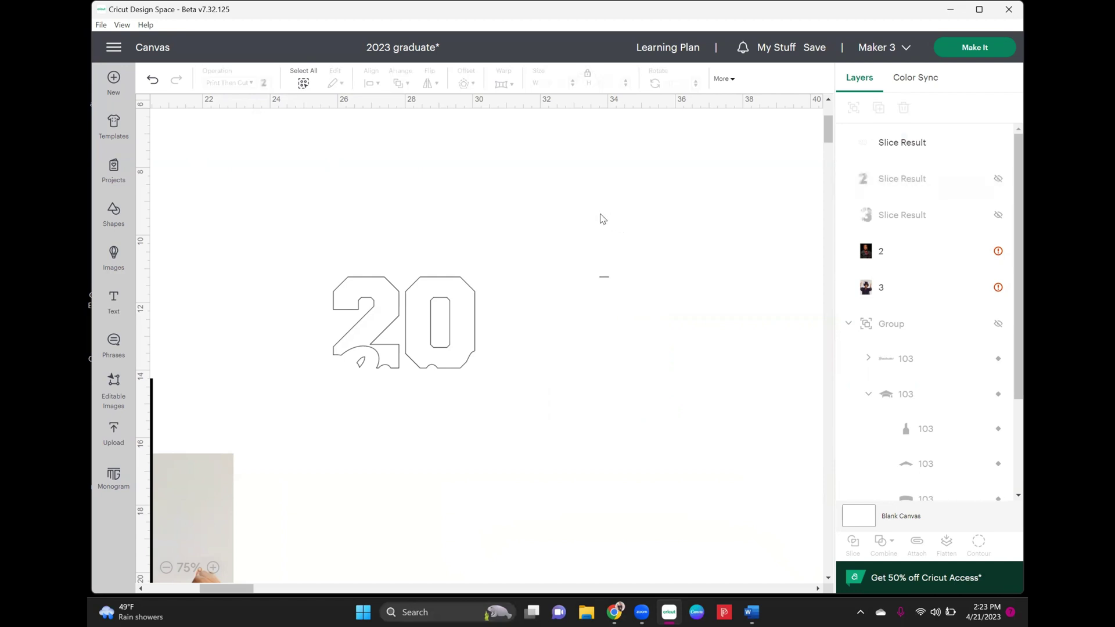
Fit the photo of the cheering graduate with raised arms over the 0, scaling it down to about 3.48 by 4.48 in.
{"action": "left_click_drag", "start_coordinate": [195, 498], "coordinate": [357, 265]}
{"action": "left_click_drag", "start_coordinate": [335, 227], "coordinate": [443, 203]}
{"action": "left_click_drag", "start_coordinate": [561, 206], "coordinate": [498, 261]}
{"action": "left_click_drag", "start_coordinate": [490, 321], "coordinate": [498, 324]}
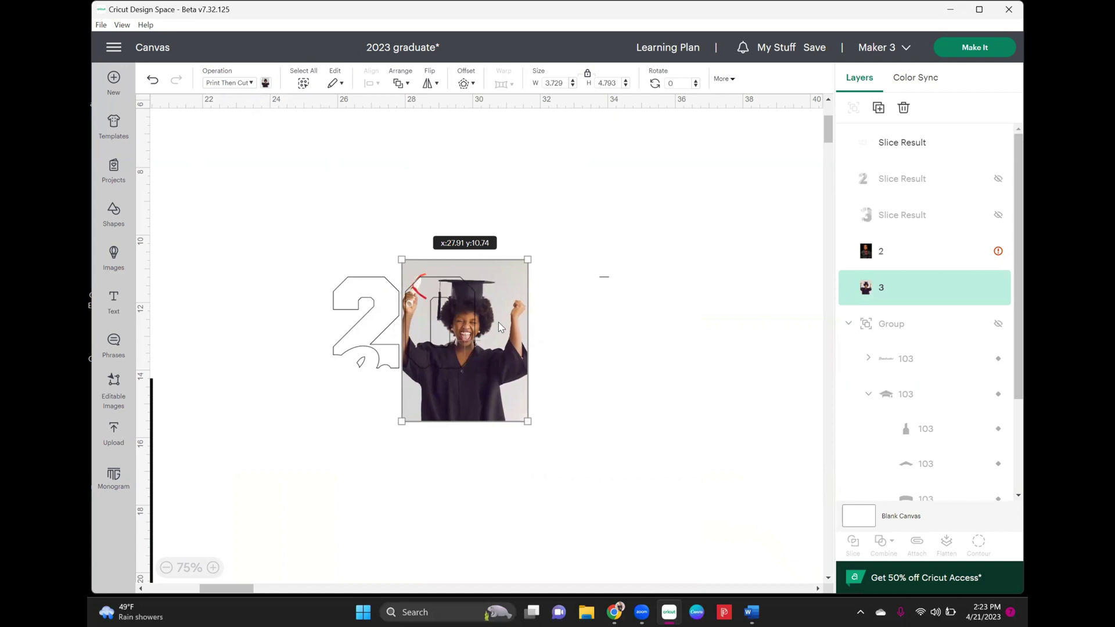
{"action": "left_click_drag", "start_coordinate": [529, 259], "coordinate": [517, 269]}
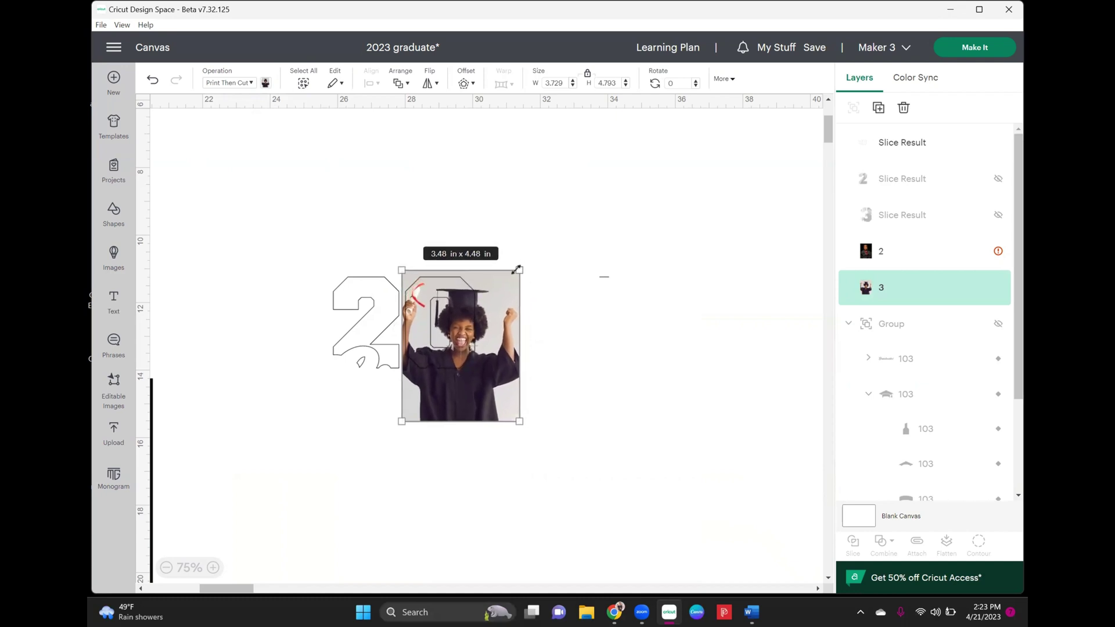
{"action": "left_click_drag", "start_coordinate": [517, 270], "coordinate": [517, 269]}
Slice the cheering graduate's photo with the numeral outline and delete the outer photo remnant.
{"action": "left_click", "coordinate": [602, 382]}
{"action": "left_click_drag", "start_coordinate": [362, 174], "coordinate": [564, 463]}
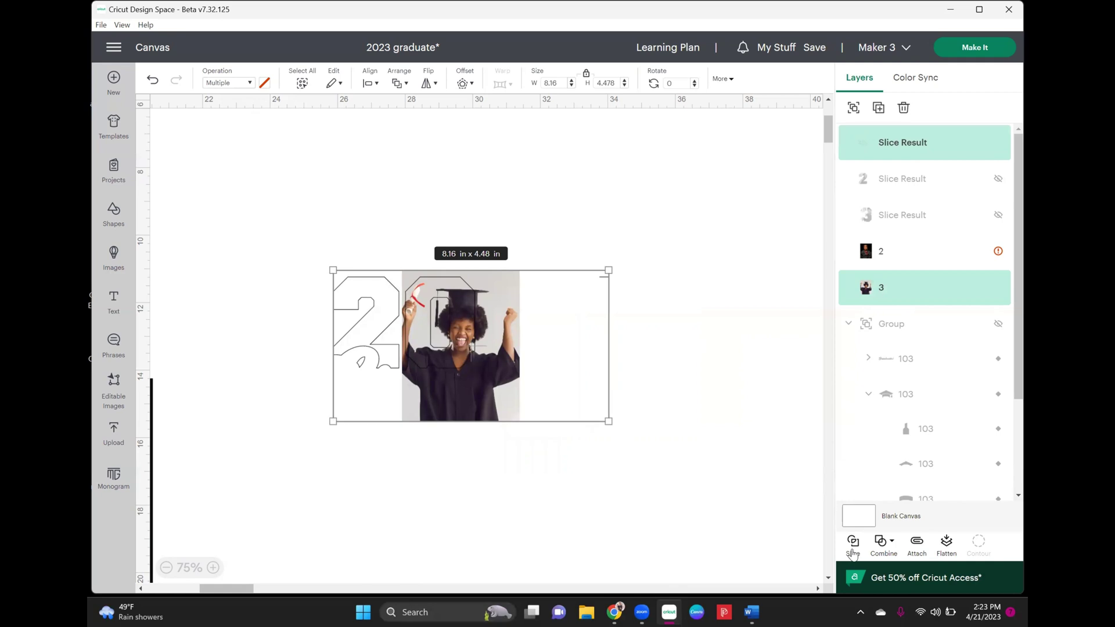
{"action": "left_click_drag", "start_coordinate": [483, 414], "coordinate": [596, 446]}
{"action": "key", "text": "Delete"}
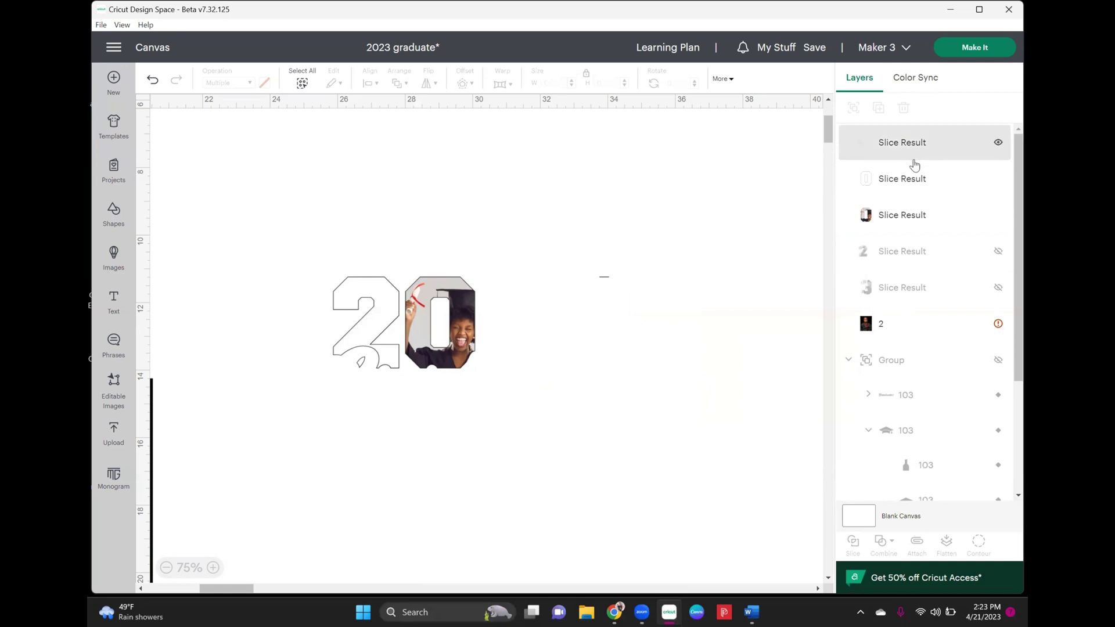
Delete the leftover outline of the 0 and hide the photo-filled 0.
{"action": "left_click", "coordinate": [913, 180]}
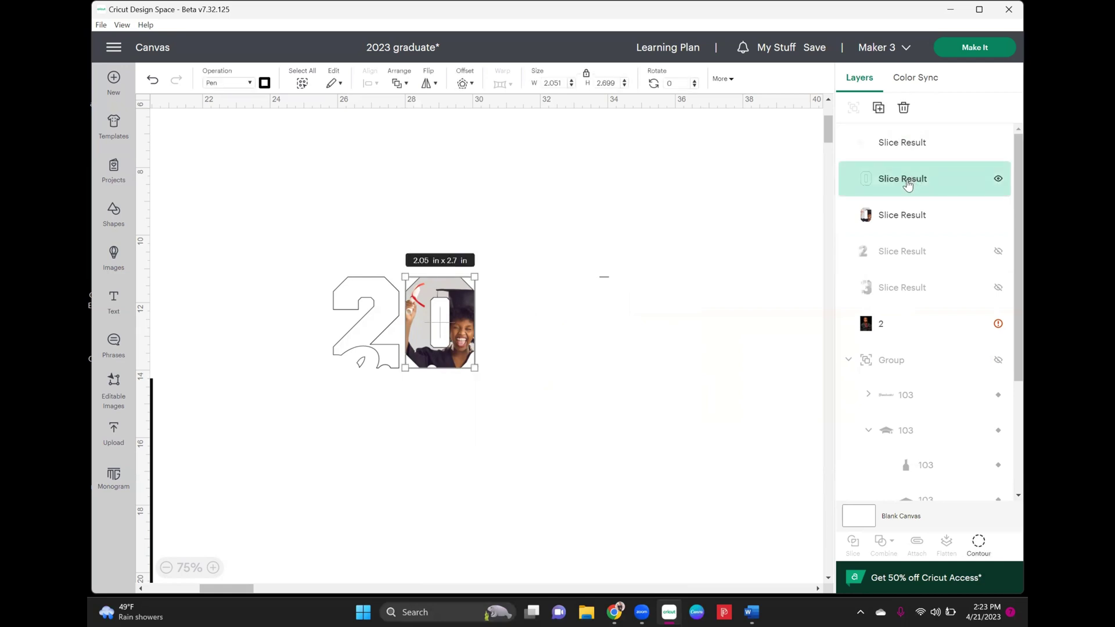
{"action": "key", "text": "Delete"}
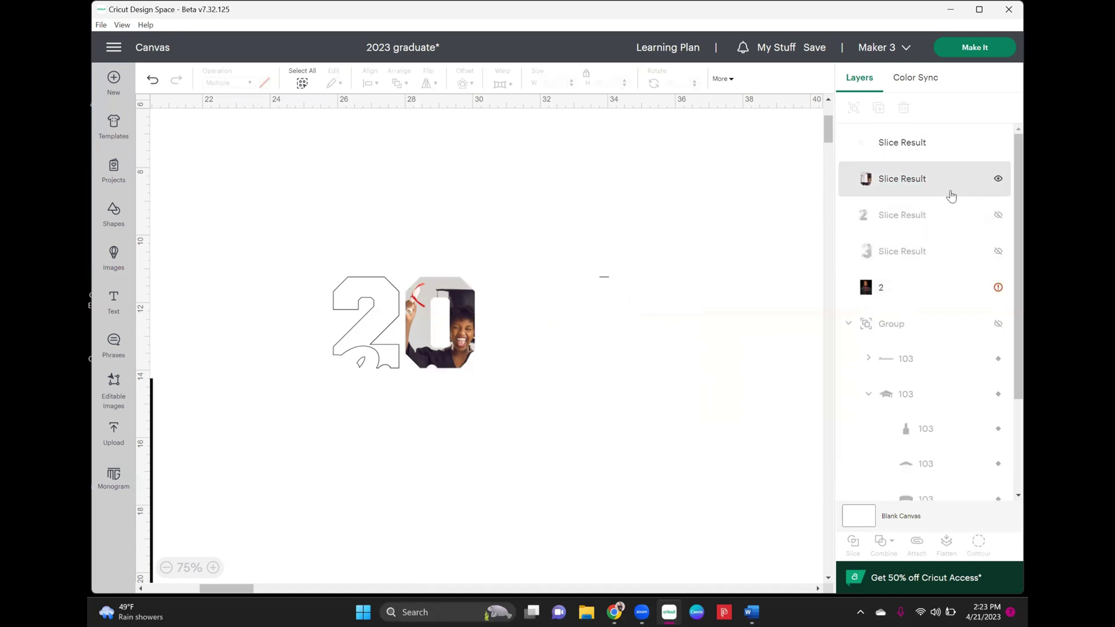
{"action": "left_click", "coordinate": [934, 187]}
{"action": "left_click", "coordinate": [998, 179]}
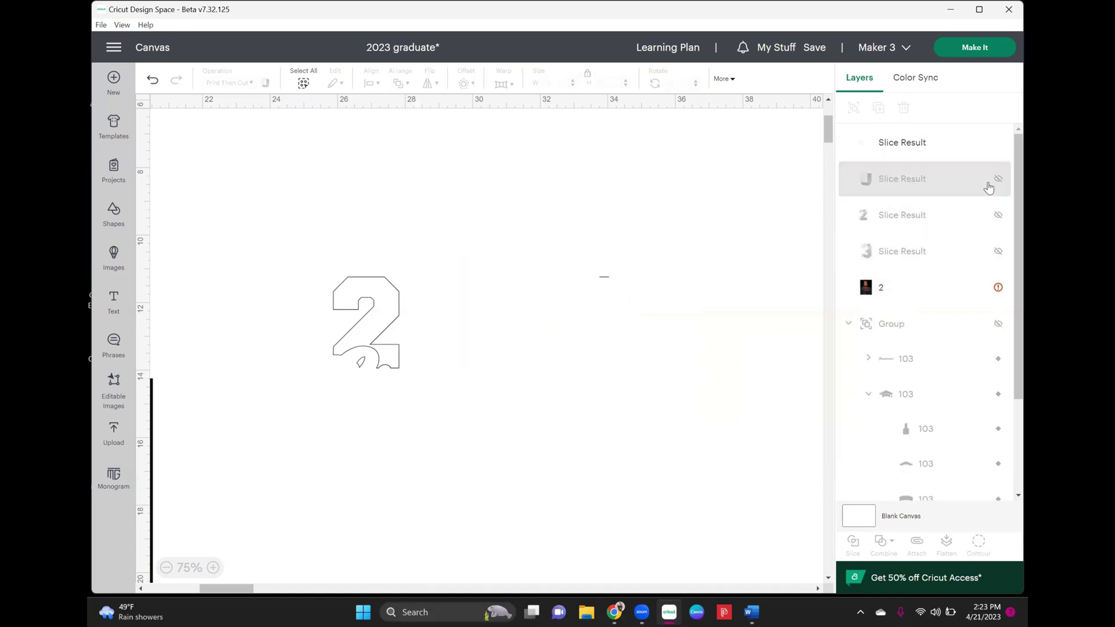
Scale the dark-background graduate photo down to about 3.1 by 3.98 in and place it over the first 2.
{"action": "left_click", "coordinate": [151, 447]}
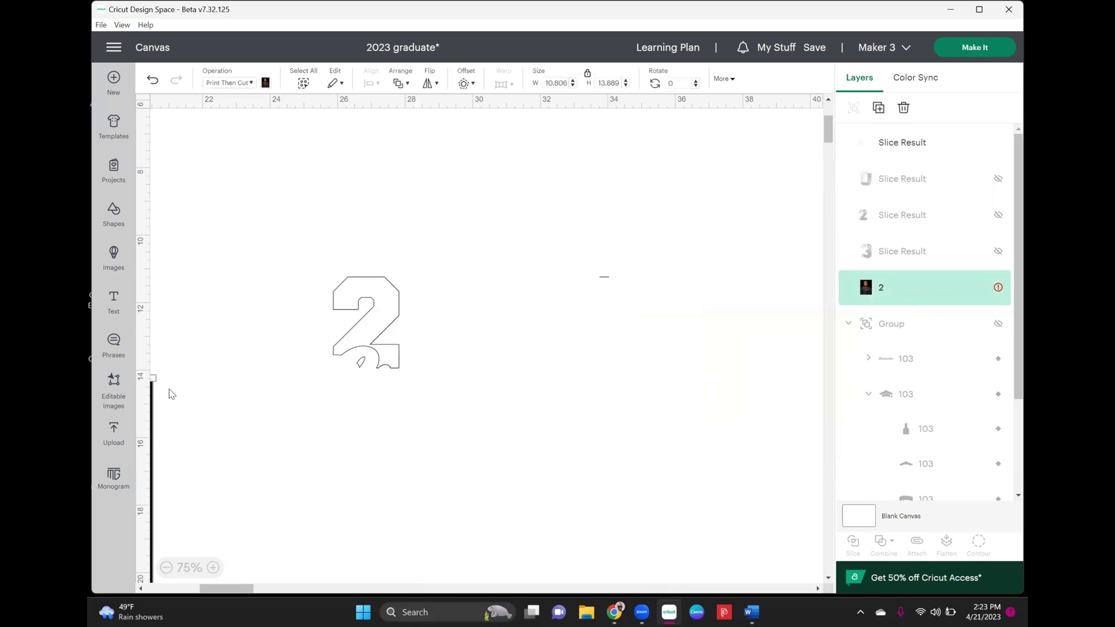
{"action": "left_click_drag", "start_coordinate": [236, 588], "coordinate": [210, 589]}
{"action": "left_click_drag", "start_coordinate": [286, 536], "coordinate": [614, 360]}
{"action": "mouse_move", "coordinate": [219, 588]}
{"action": "left_mouse_down"}
{"action": "mouse_move", "coordinate": [261, 590]}
{"action": "mouse_move", "coordinate": [231, 589]}
{"action": "left_mouse_up"}
{"action": "left_click_drag", "start_coordinate": [302, 201], "coordinate": [602, 255]}
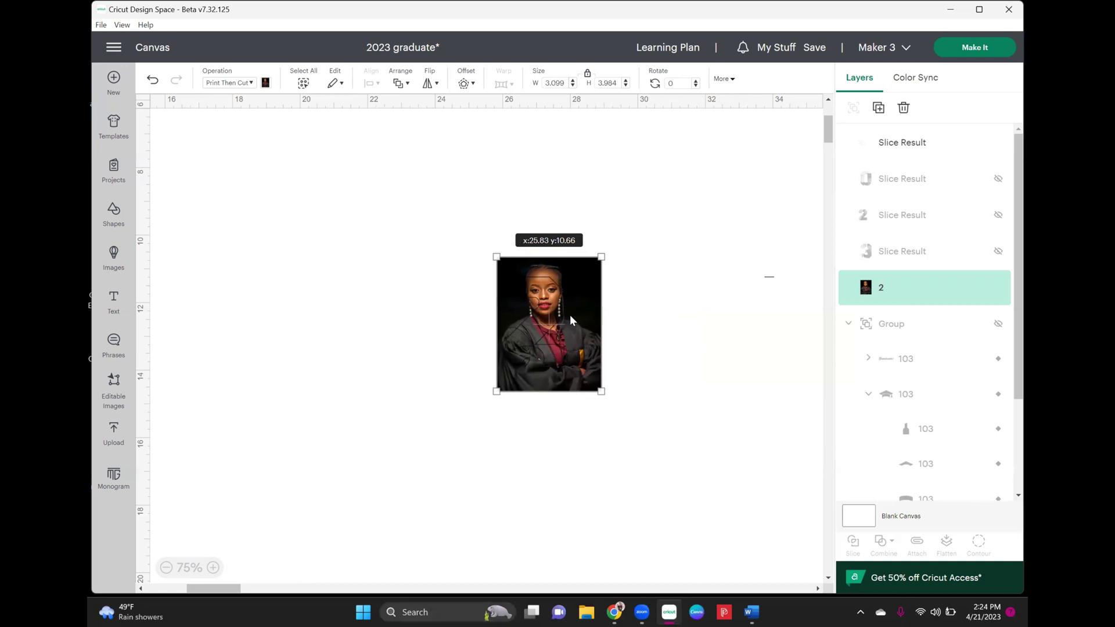
Slice the dark-background photo with the remaining numeral outline and delete the outer photo remnant.
{"action": "left_click", "coordinate": [623, 361]}
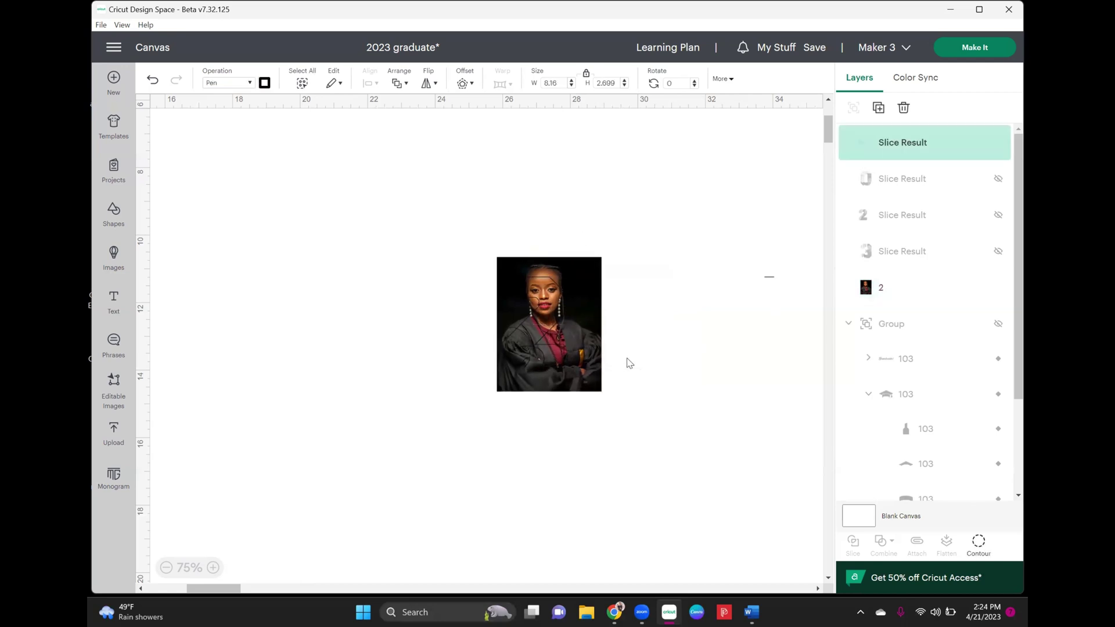
{"action": "left_click", "coordinate": [637, 430]}
{"action": "left_click_drag", "start_coordinate": [488, 186], "coordinate": [617, 418]}
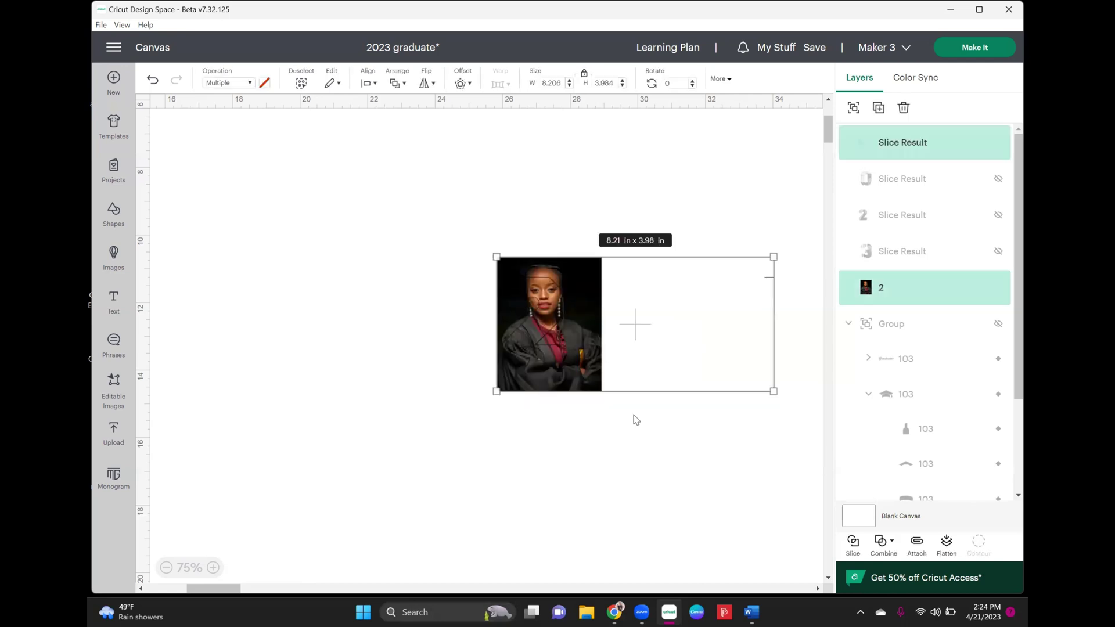
{"action": "left_click", "coordinate": [852, 542]}
{"action": "left_click_drag", "start_coordinate": [573, 332], "coordinate": [667, 436]}
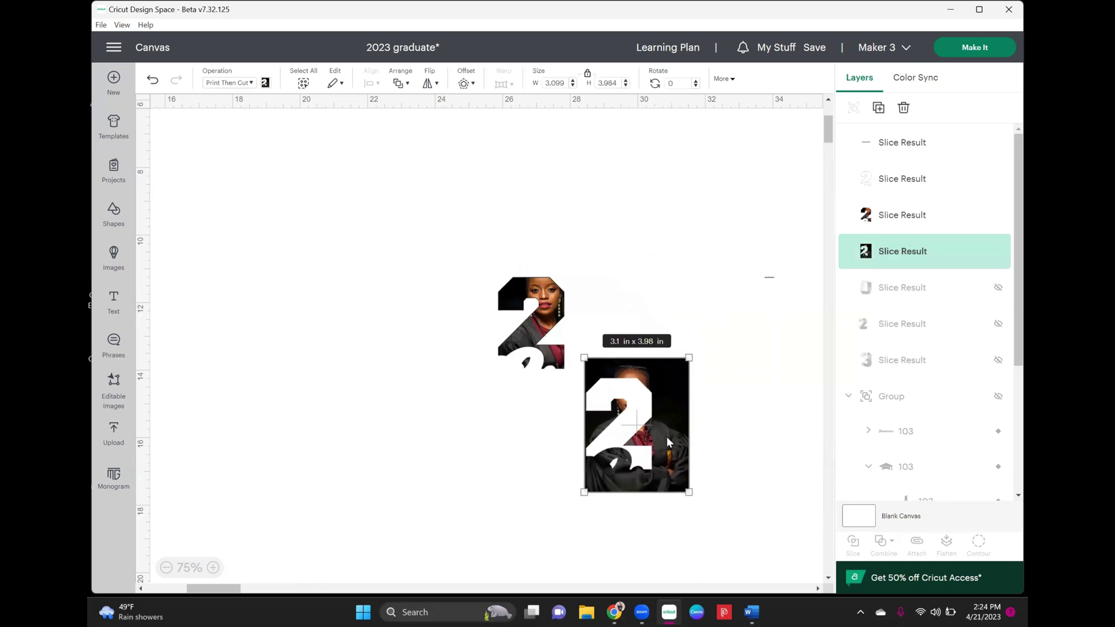
{"action": "key", "text": "Delete"}
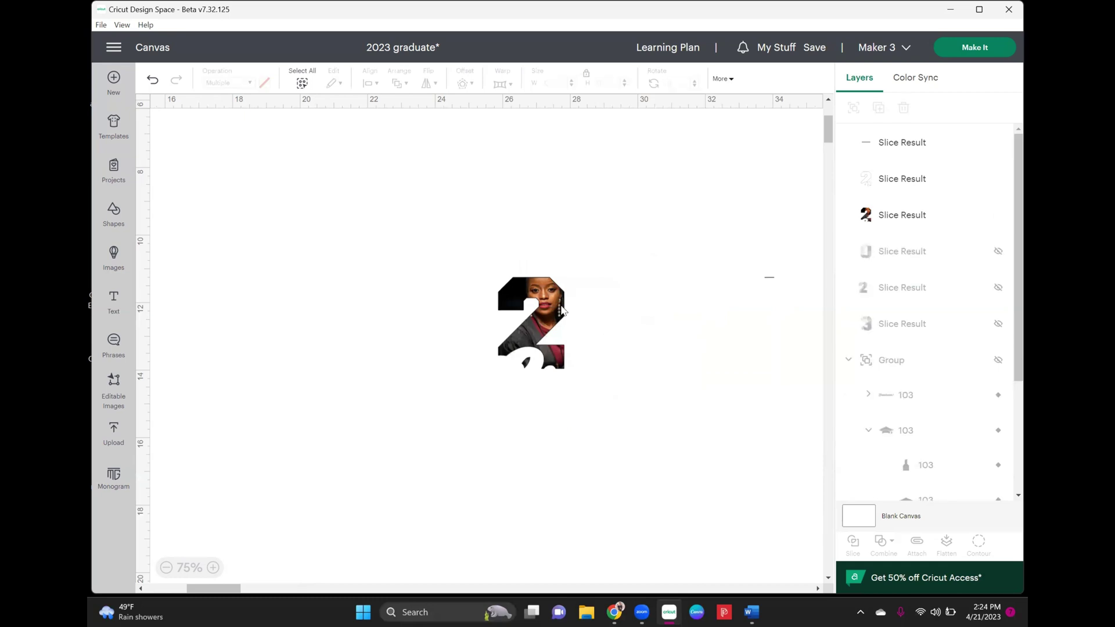
Delete the leftover outline of the first 2 and the stray short line left over from the 3.
{"action": "left_click", "coordinate": [915, 181]}
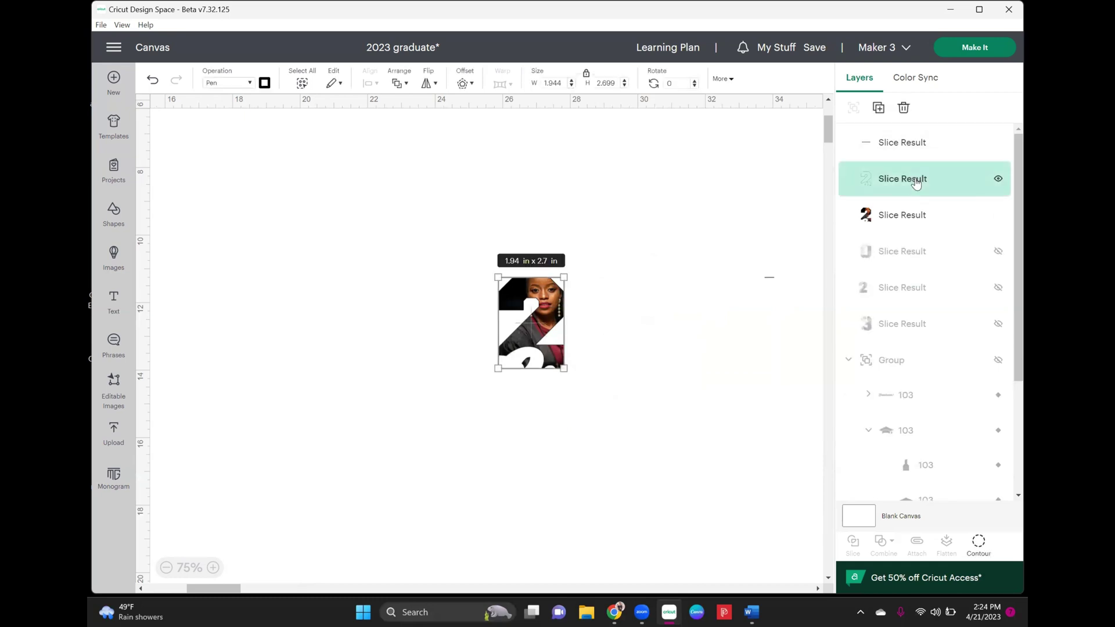
{"action": "key", "text": "Delete"}
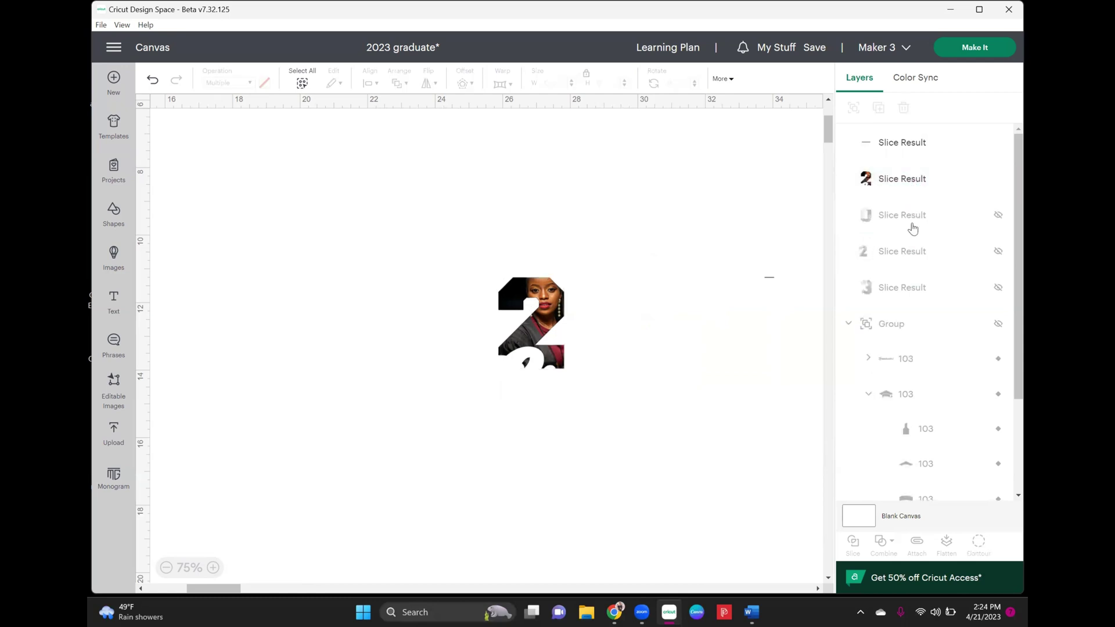
{"action": "left_click_drag", "start_coordinate": [783, 248], "coordinate": [767, 314]}
{"action": "key", "text": "Delete"}
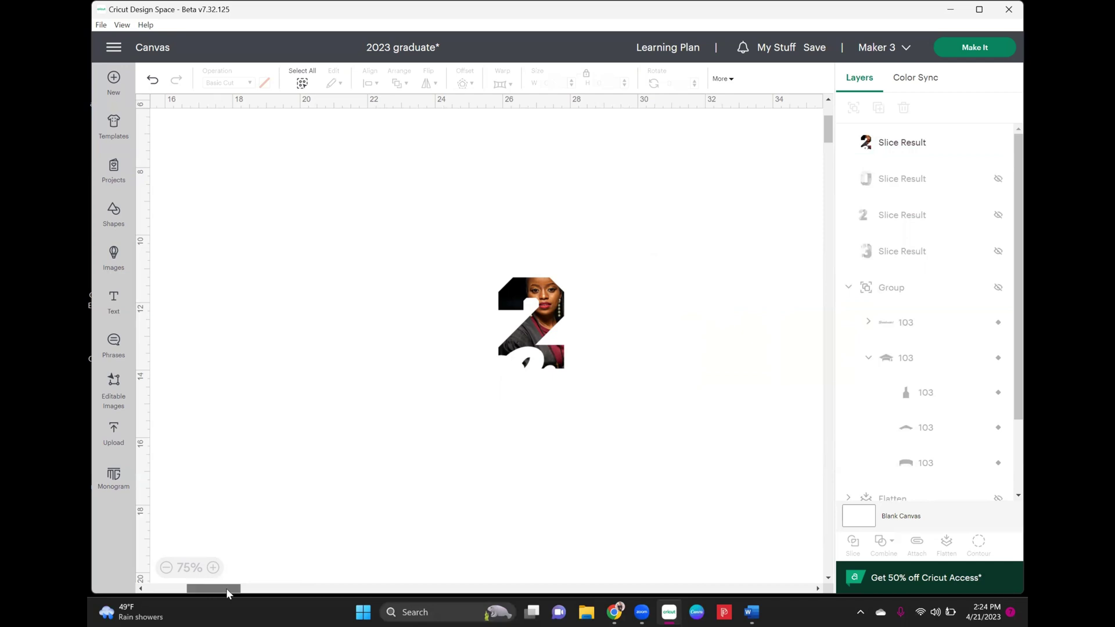
Show the hidden photo-filled 0, 2 and 3 again beside the first 2.
{"action": "left_click_drag", "start_coordinate": [213, 588], "coordinate": [225, 589]}
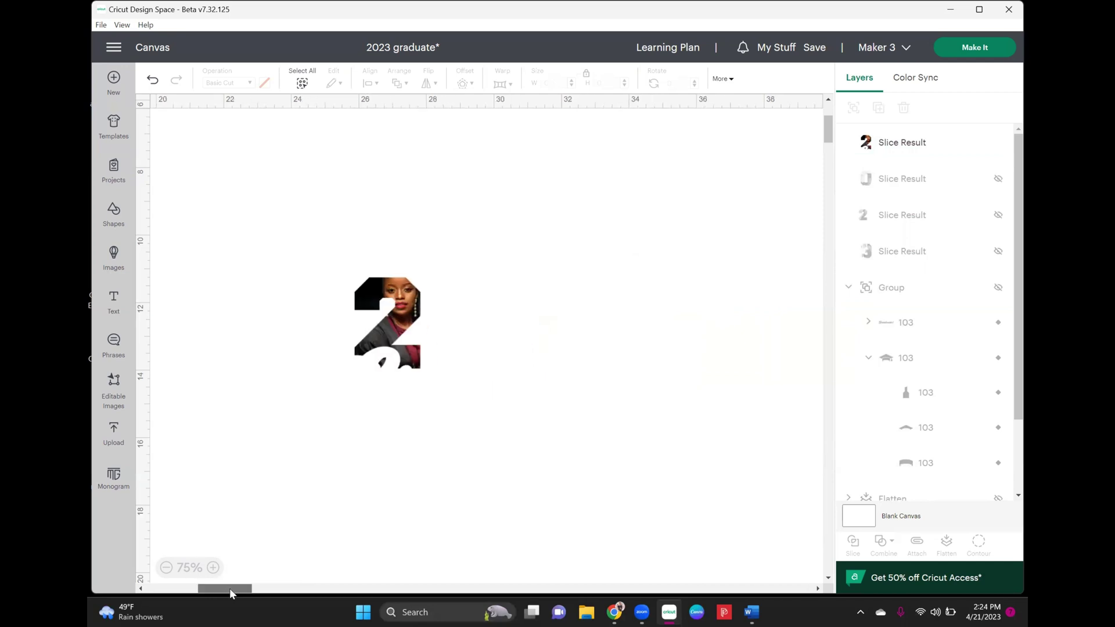
{"action": "left_click", "coordinate": [998, 178]}
{"action": "left_click", "coordinate": [997, 217]}
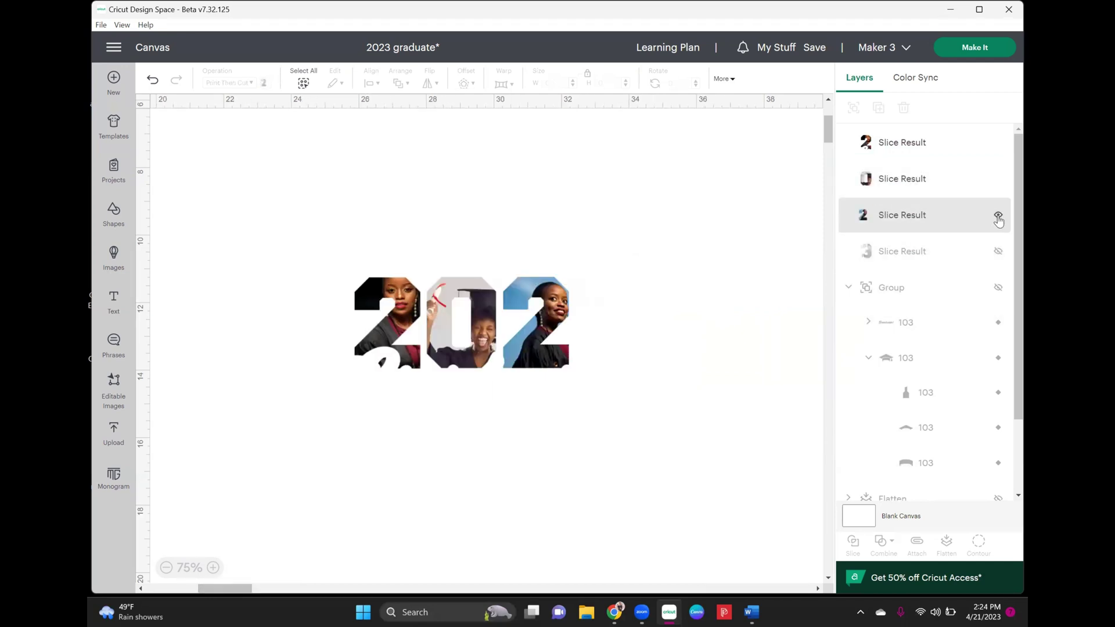
{"action": "left_click", "coordinate": [999, 252]}
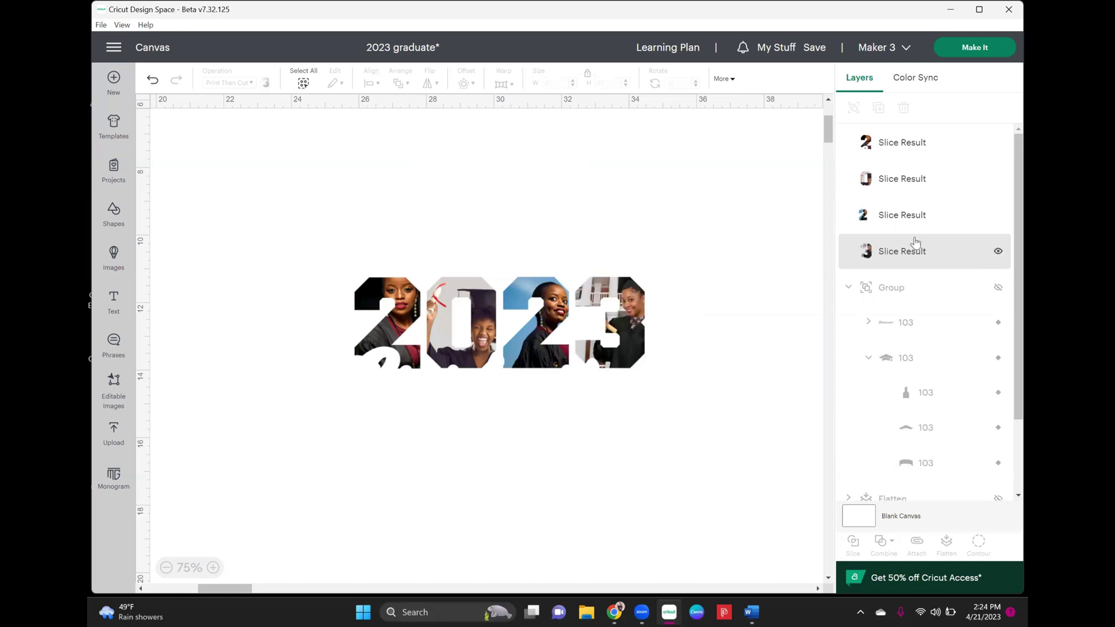
Group the four photo-filled numerals of 2023 together.
{"action": "left_click_drag", "start_coordinate": [349, 257], "coordinate": [707, 430]}
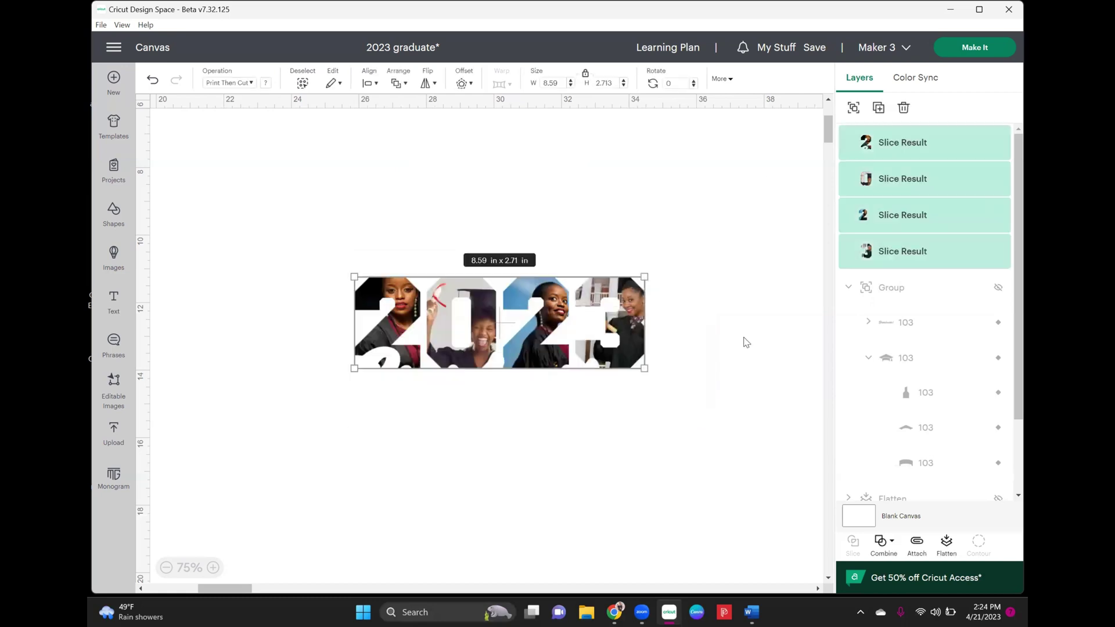
{"action": "key", "text": "ctrl+g"}
{"action": "left_click", "coordinate": [657, 183]}
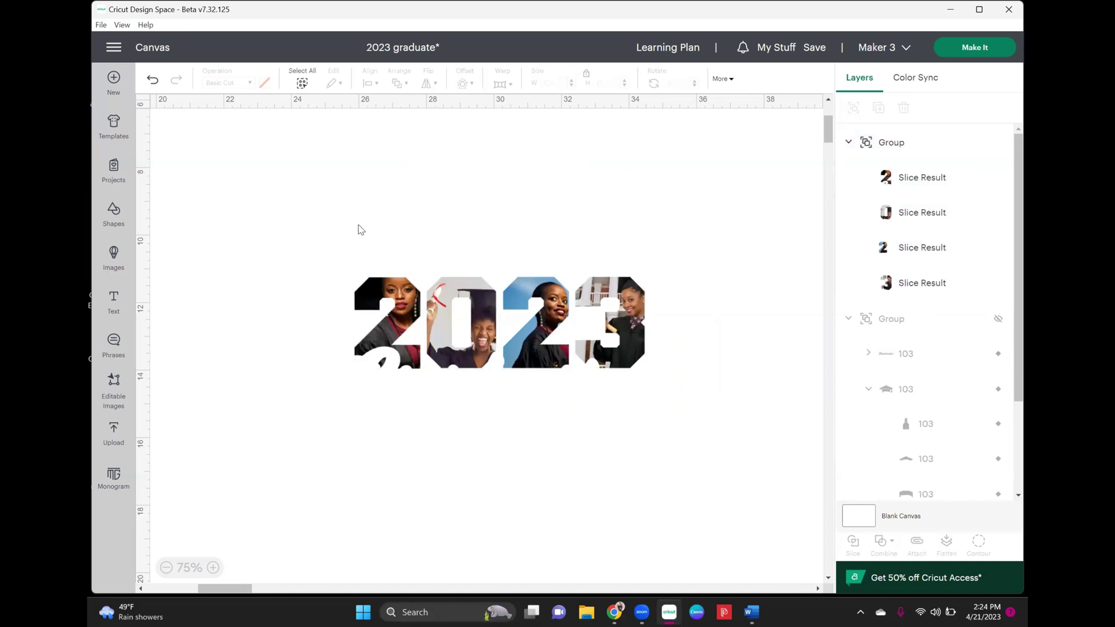
Show the hidden group with the cap and Graduate! lettering, and move the photo-filled 2023 up between them.
{"action": "left_click", "coordinate": [482, 288]}
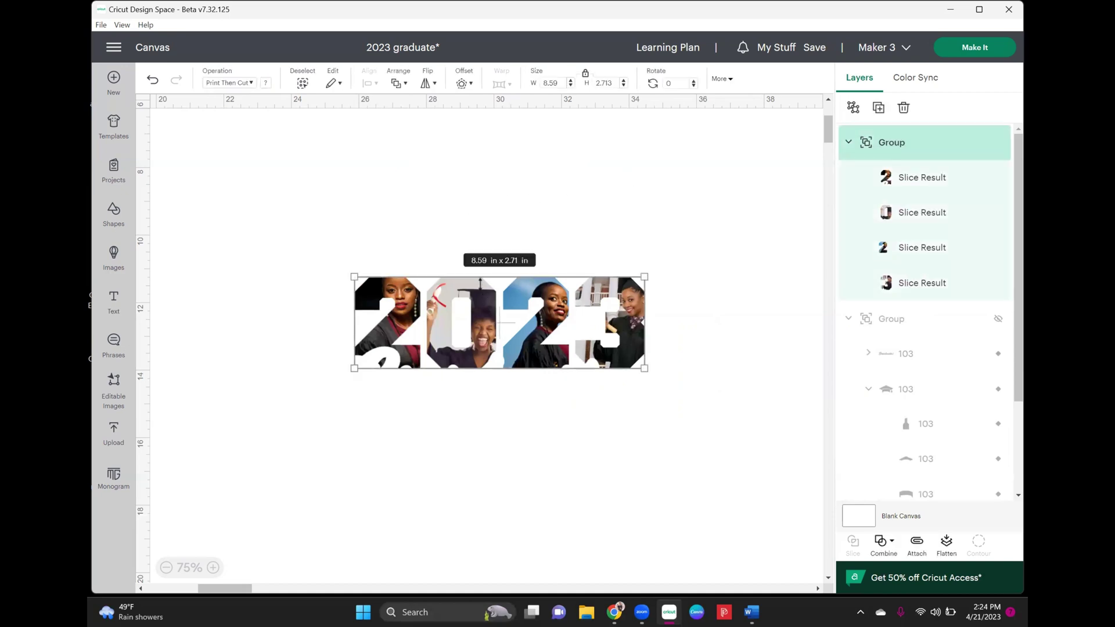
{"action": "left_click", "coordinate": [849, 142]}
{"action": "left_click", "coordinate": [998, 179]}
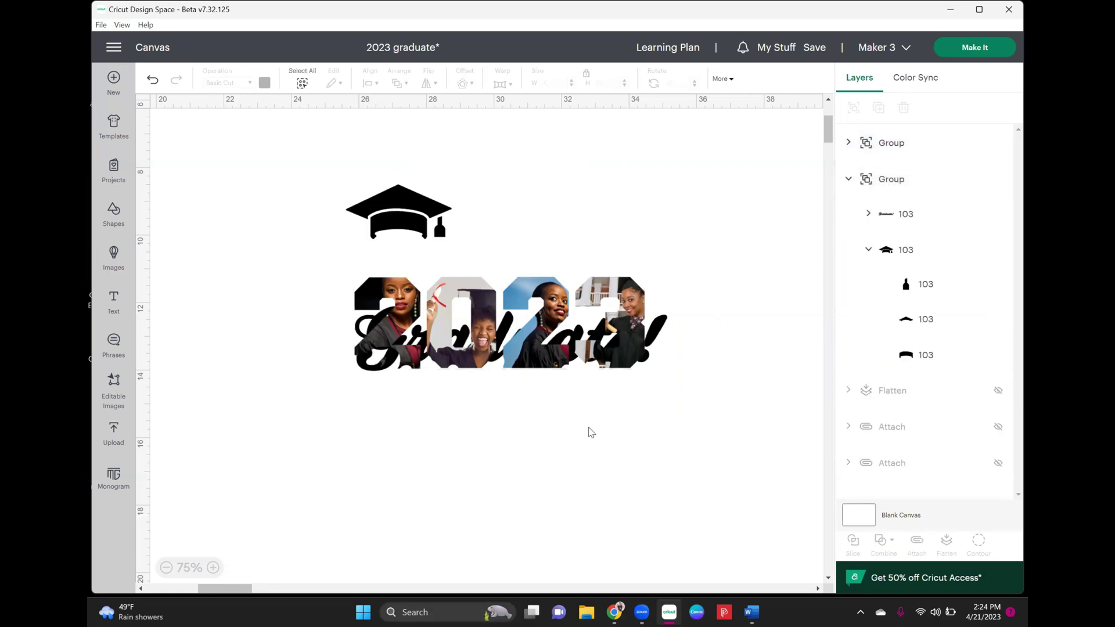
{"action": "left_click_drag", "start_coordinate": [553, 305], "coordinate": [569, 260]}
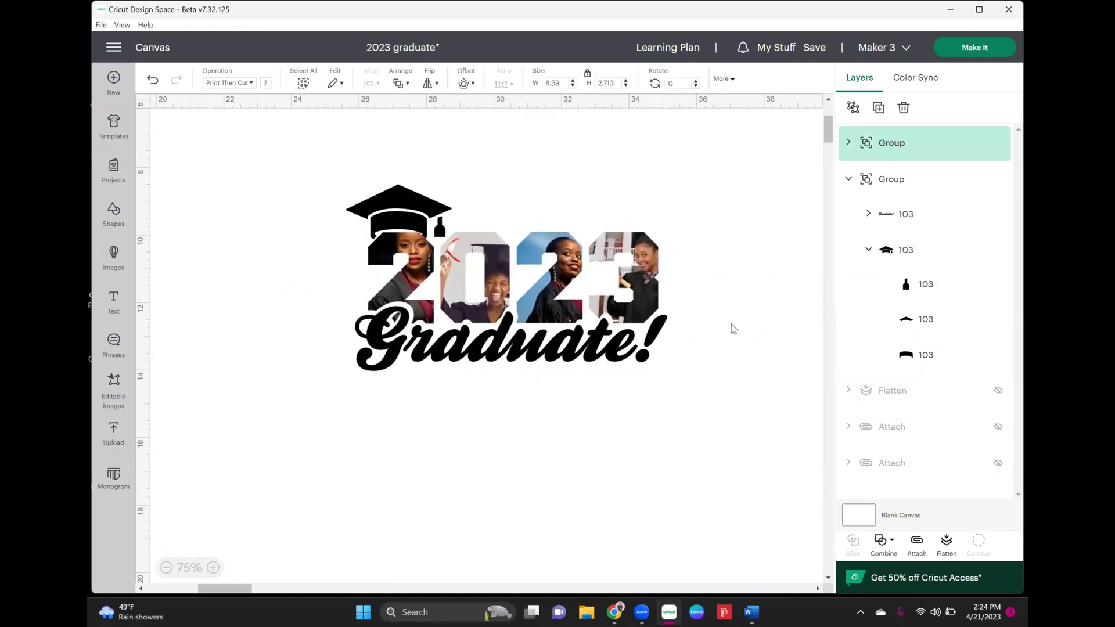
Fine-tune the photo-filled 2023 group to about 8.61 by 2.72 in between the cap and the Graduate! lettering.
{"action": "left_click_drag", "start_coordinate": [659, 321], "coordinate": [654, 322]}
{"action": "left_click_drag", "start_coordinate": [568, 297], "coordinate": [567, 297]}
{"action": "left_click_drag", "start_coordinate": [655, 321], "coordinate": [657, 323]}
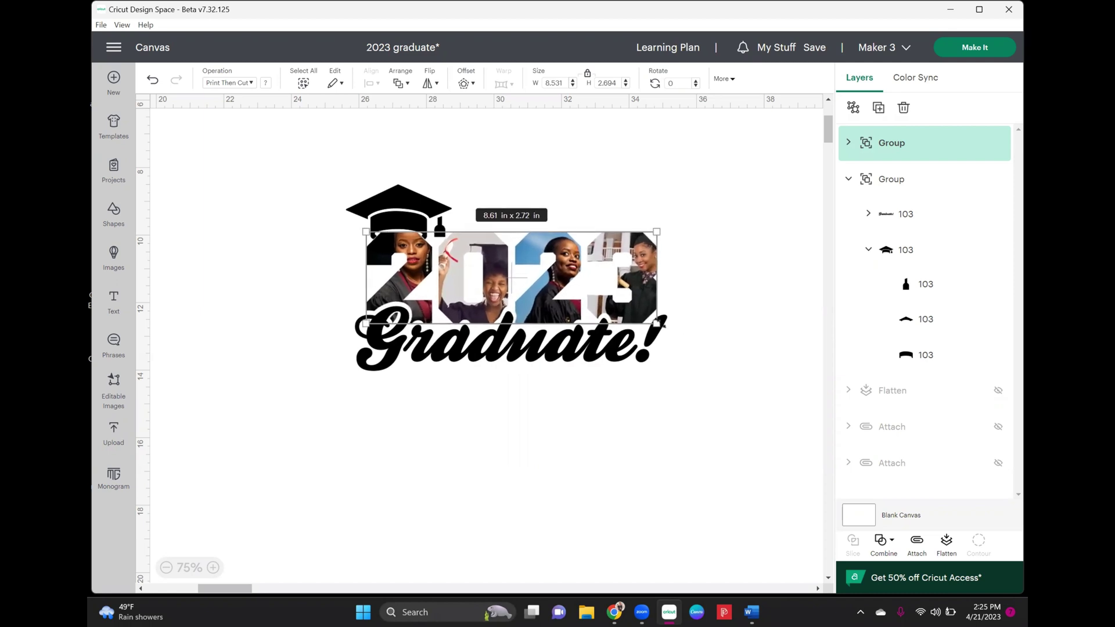
{"action": "left_click", "coordinate": [714, 386]}
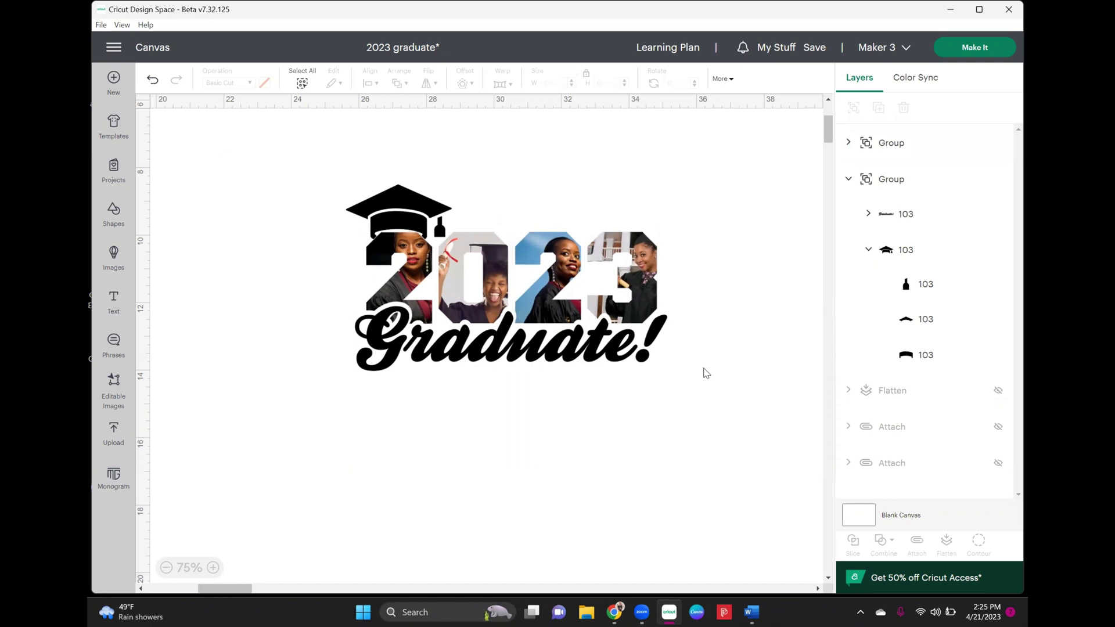
Add a welded, rounded-corner offset of about 0.042 in around the photo-filled 2023.
{"action": "left_click", "coordinate": [640, 267]}
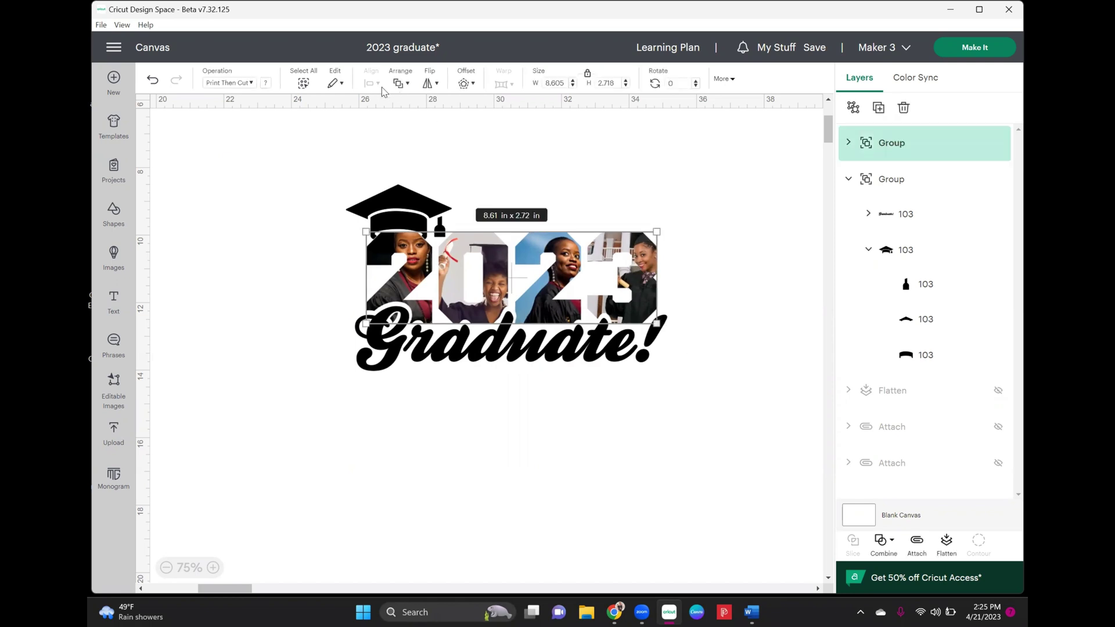
{"action": "left_click", "coordinate": [465, 84]}
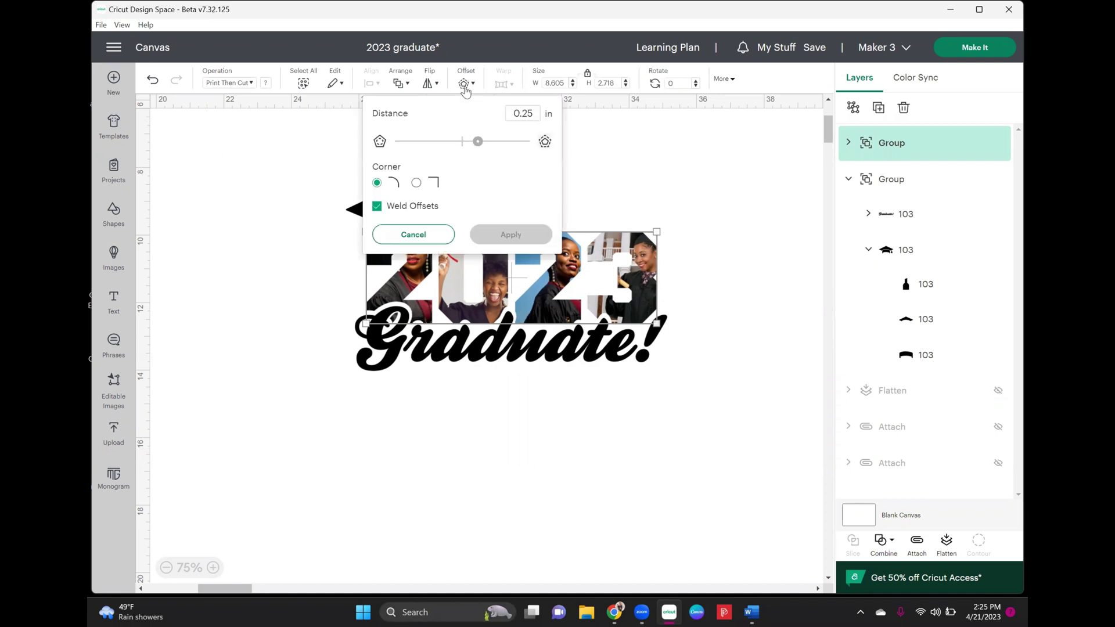
{"action": "left_click", "coordinate": [474, 143]}
{"action": "left_click_drag", "start_coordinate": [475, 143], "coordinate": [464, 143]}
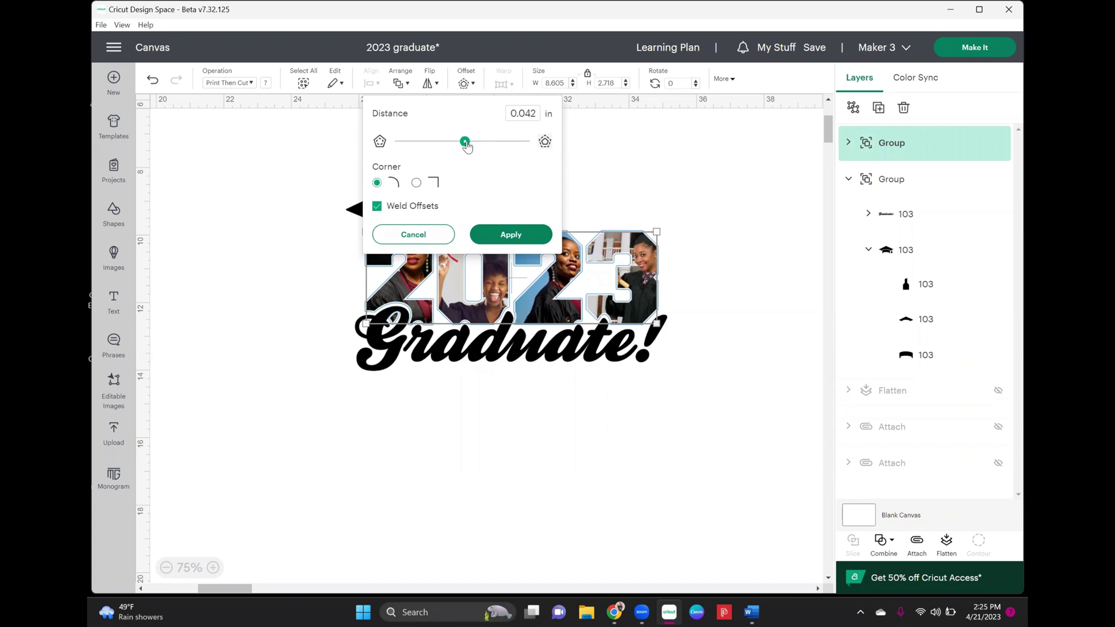
{"action": "left_click_drag", "start_coordinate": [466, 146], "coordinate": [465, 145]}
{"action": "left_click", "coordinate": [526, 234]}
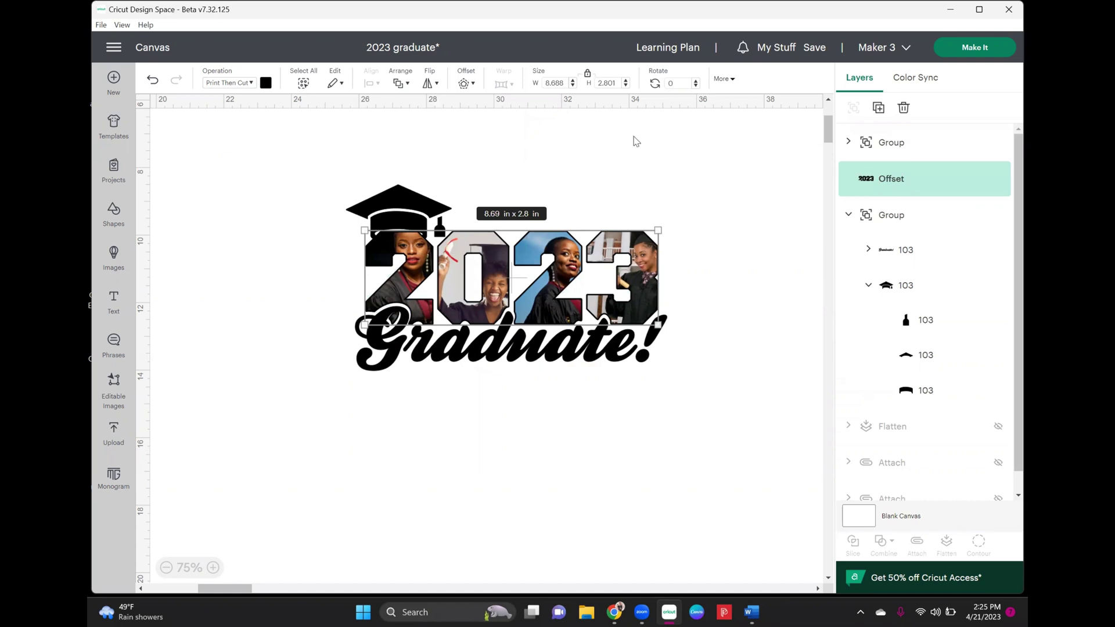
{"action": "left_click", "coordinate": [570, 160]}
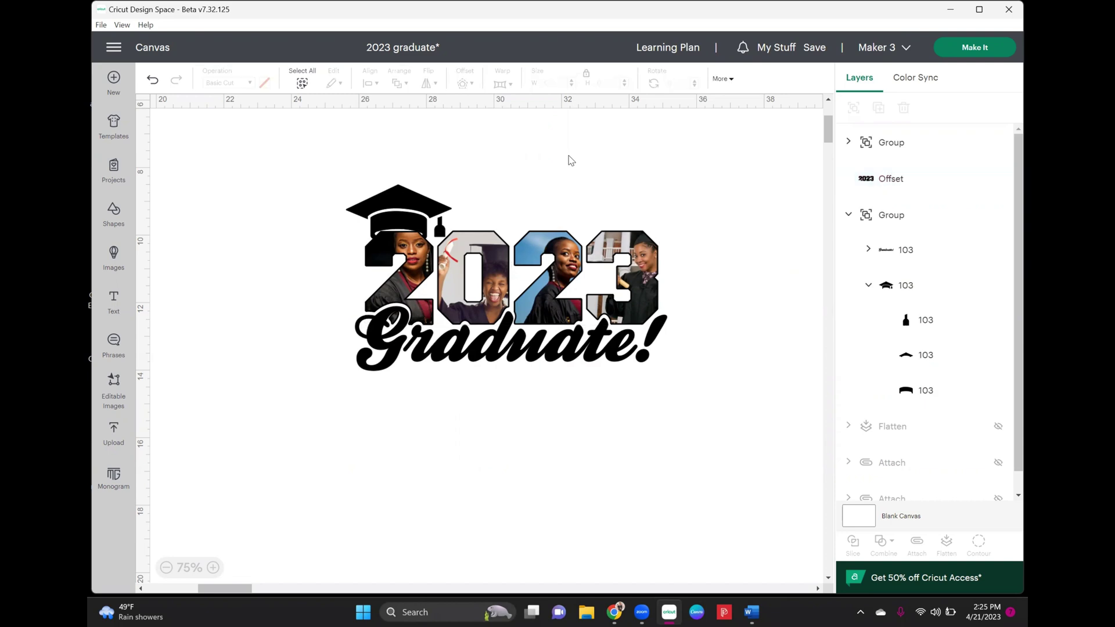
Select the photo-filled 2023 group together with its black offset and flatten them into one printable image.
{"action": "left_click", "coordinate": [632, 248]}
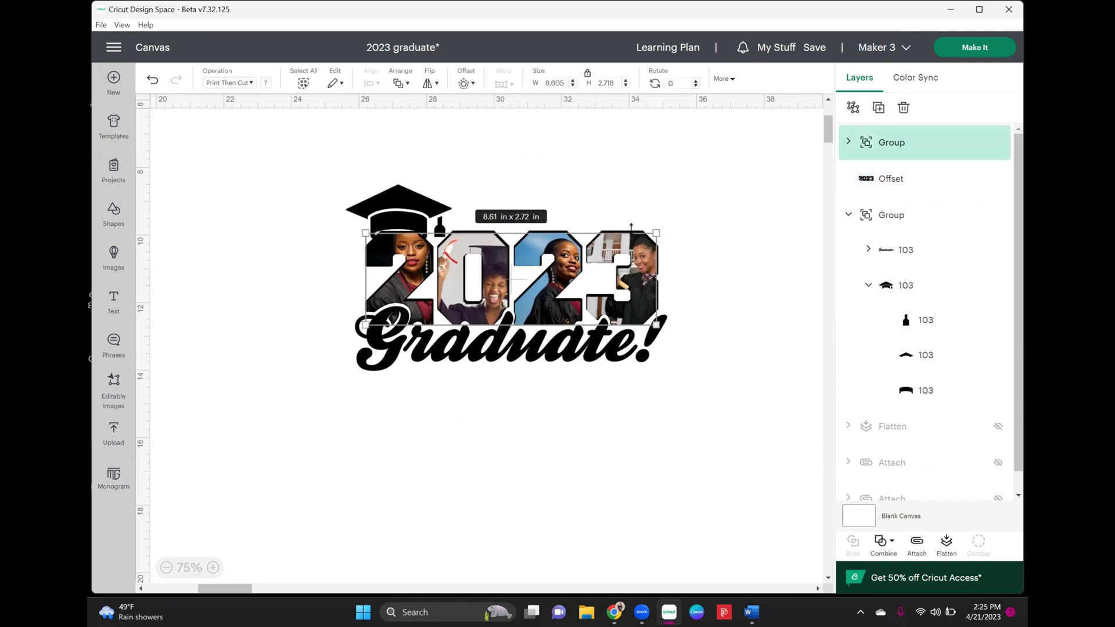
{"action": "left_click_drag", "start_coordinate": [681, 187], "coordinate": [619, 260]}
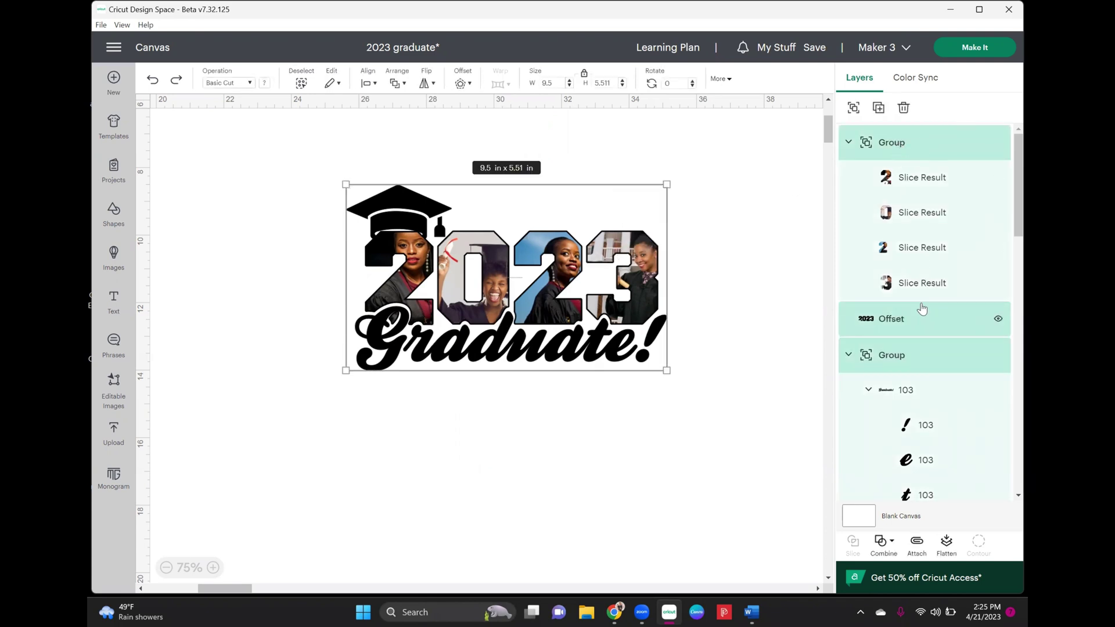
{"action": "left_click", "coordinate": [716, 157]}
{"action": "left_click", "coordinate": [867, 150]}
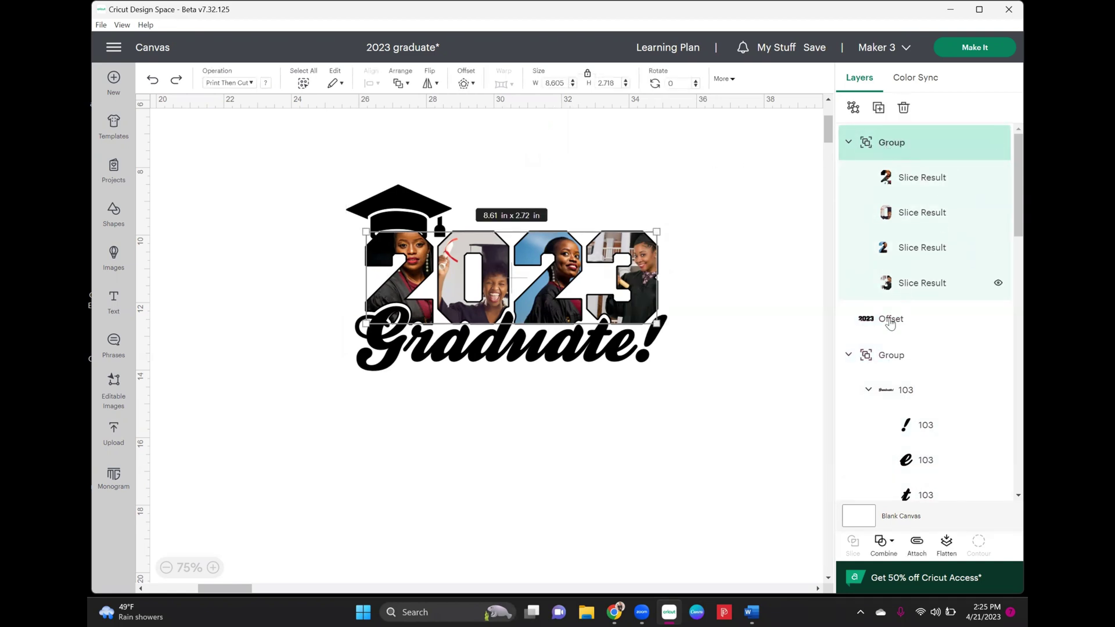
{"action": "left_click", "coordinate": [867, 323], "text": "shift"}
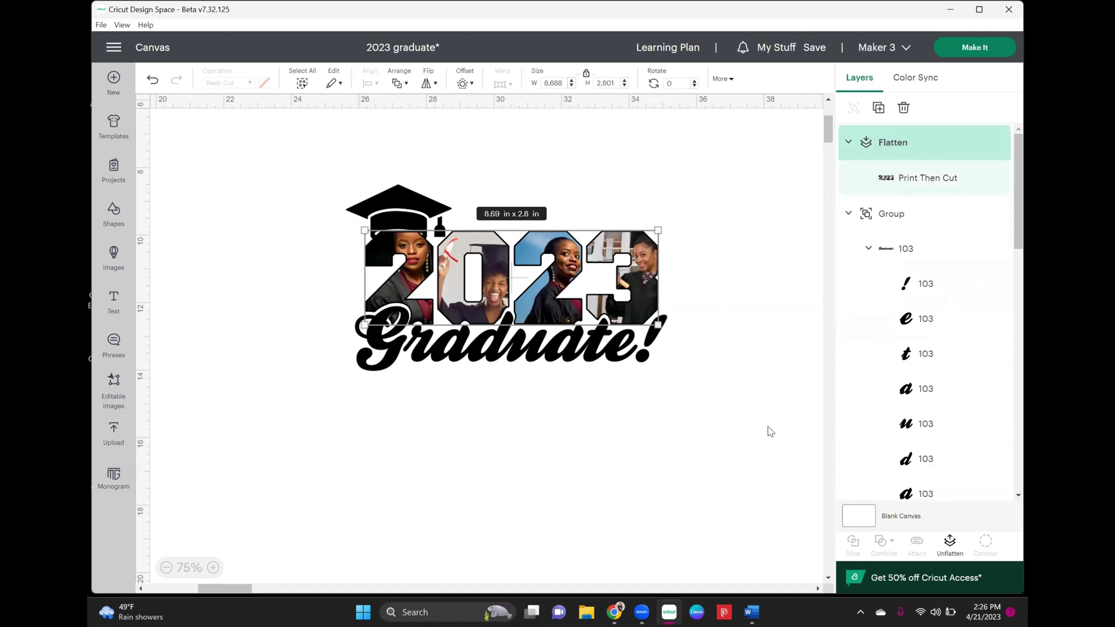
Enlarge the flattened 2023 to about 8.75 by 2.82 in and shift it slightly to fit between the cap and Graduate!
{"action": "left_click_drag", "start_coordinate": [657, 323], "coordinate": [660, 325]}
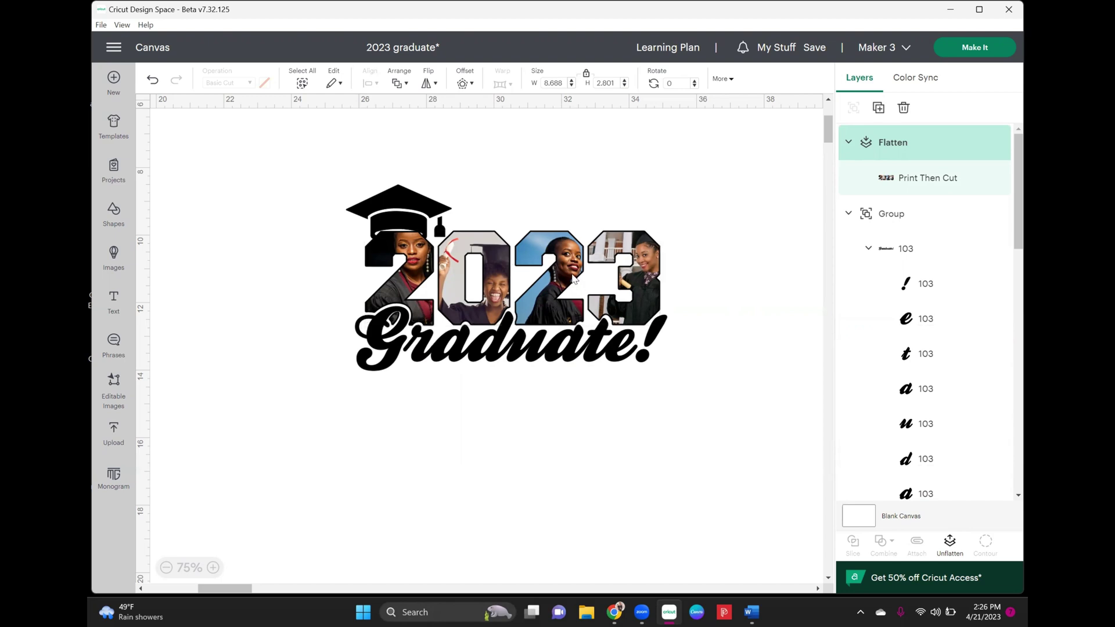
{"action": "left_click_drag", "start_coordinate": [568, 268], "coordinate": [568, 272]}
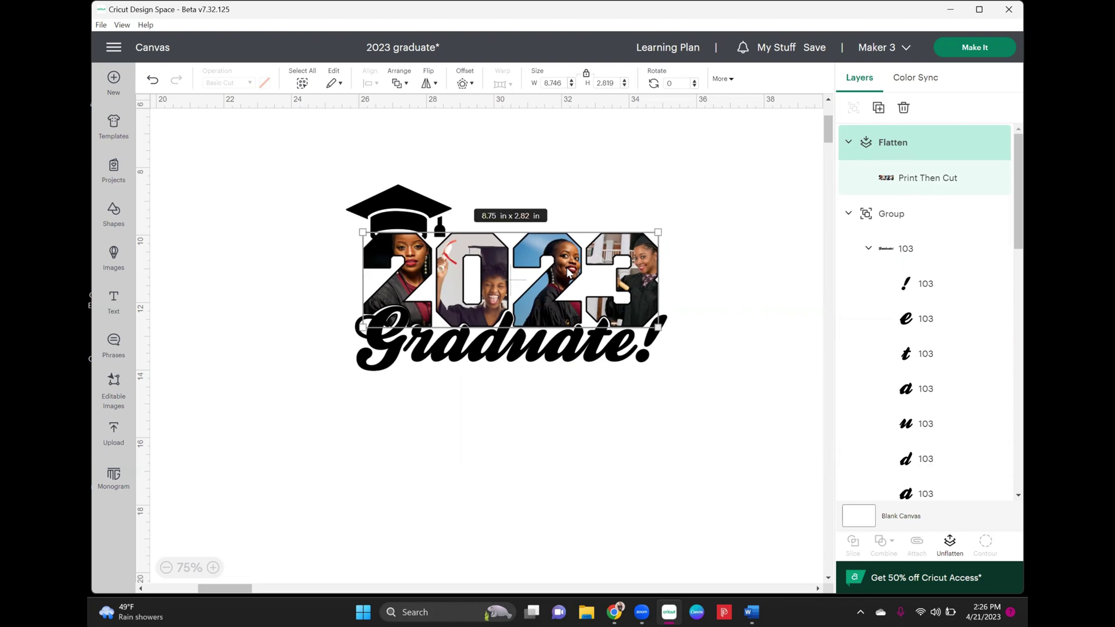
{"action": "left_click", "coordinate": [598, 431]}
{"action": "left_click", "coordinate": [644, 270]}
{"action": "left_click_drag", "start_coordinate": [657, 232], "coordinate": [660, 230]}
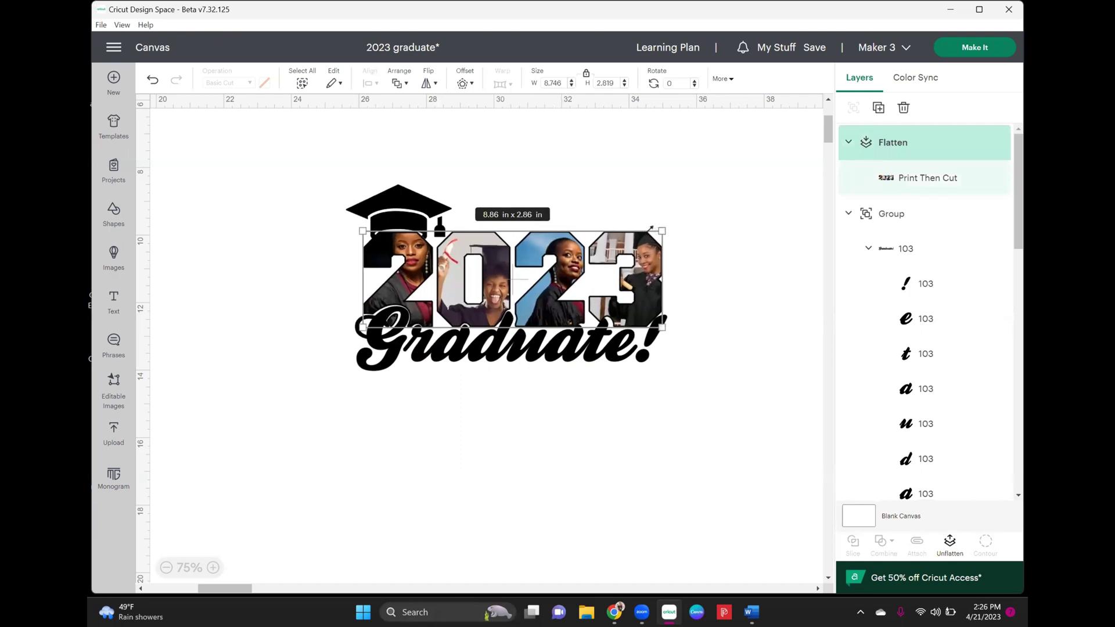
{"action": "left_click_drag", "start_coordinate": [648, 226], "coordinate": [648, 230]}
{"action": "left_click", "coordinate": [615, 436]}
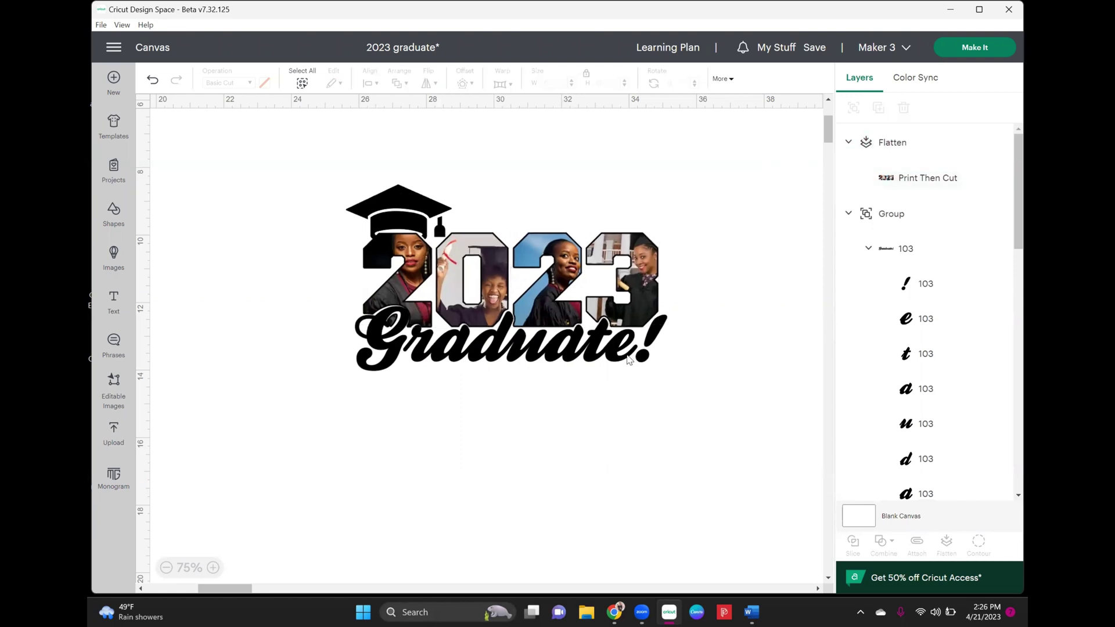
Ungroup the cap and the Graduate! lettering so that each can be edited separately.
{"action": "key", "text": "ctrl+z"}
{"action": "left_click", "coordinate": [847, 143]}
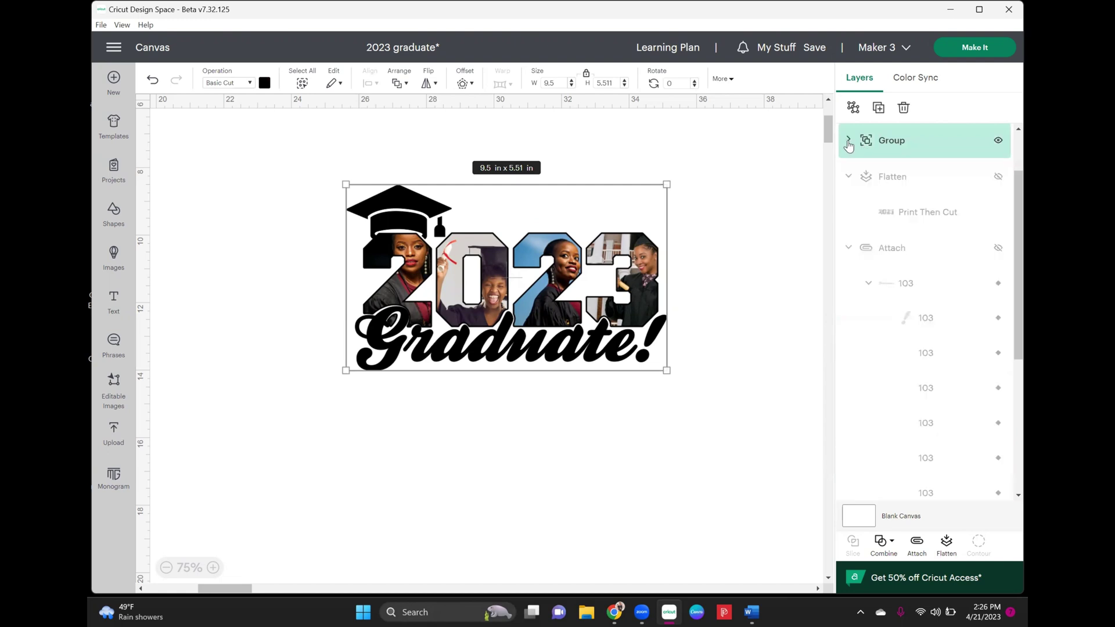
{"action": "left_click", "coordinate": [852, 107]}
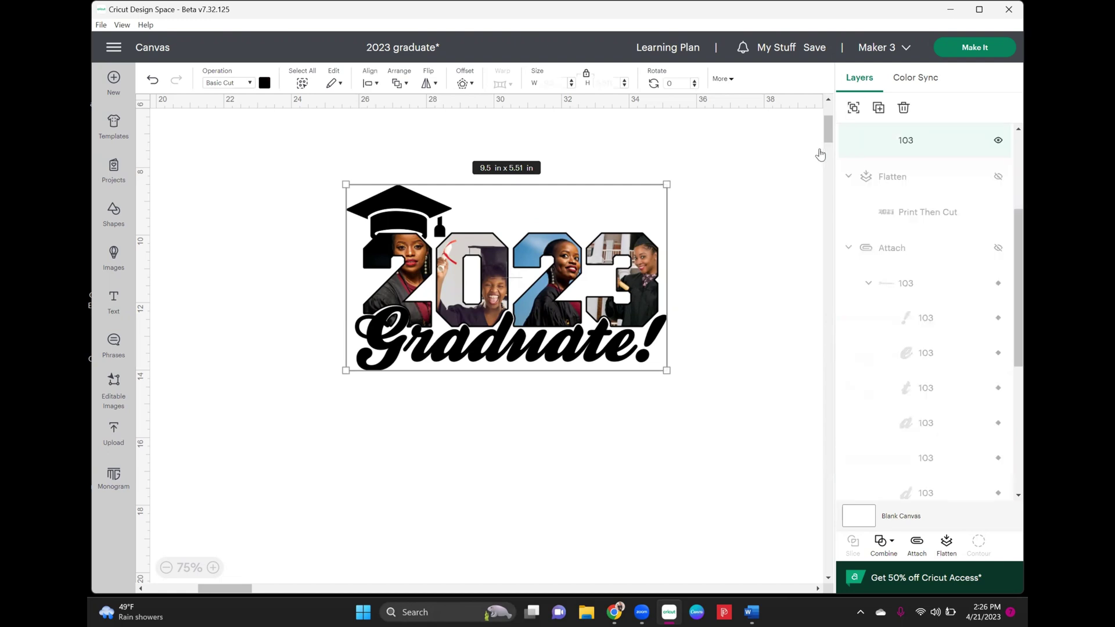
{"action": "left_click", "coordinate": [649, 147]}
Enlarge the Graduate! lettering slightly to about 9.29 by 1.92 in.
{"action": "left_click", "coordinate": [491, 339]}
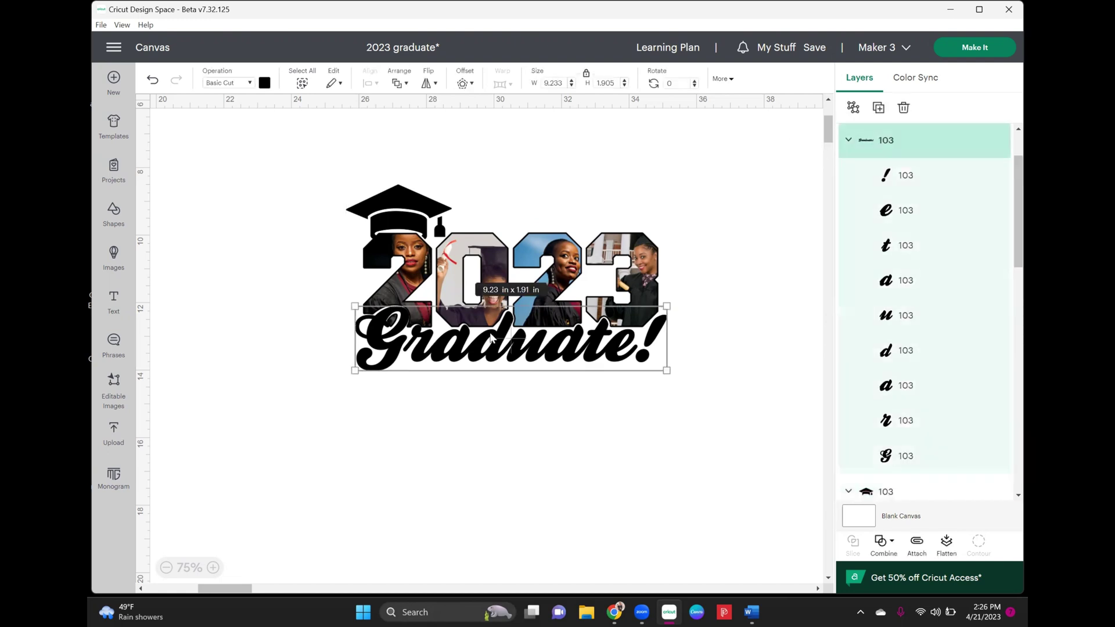
{"action": "left_click_drag", "start_coordinate": [352, 370], "coordinate": [350, 371]}
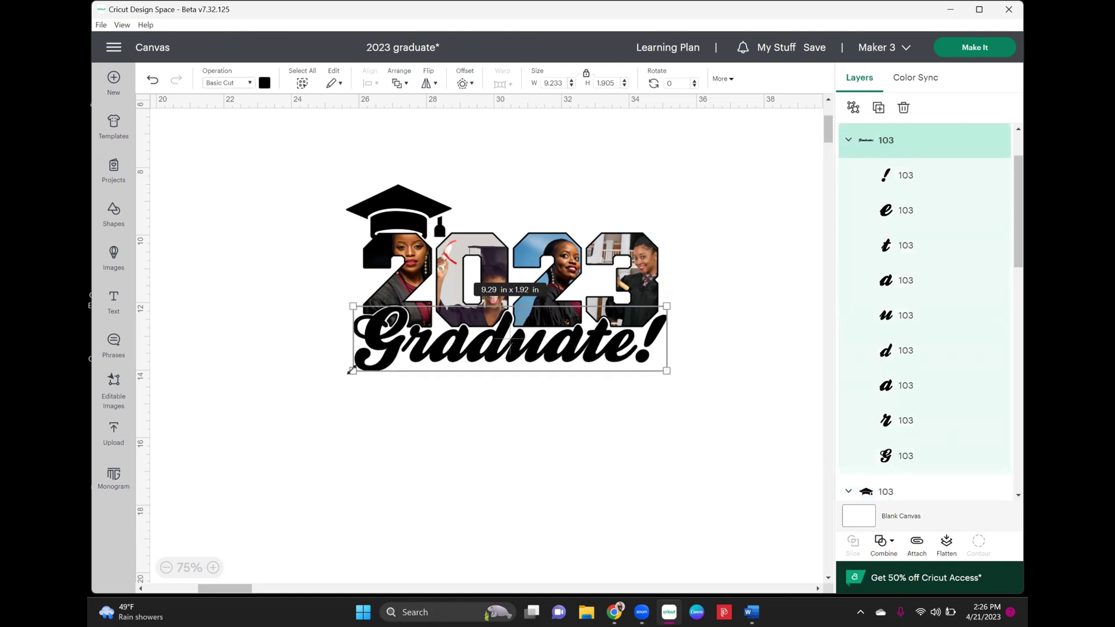
{"action": "left_click", "coordinate": [413, 482]}
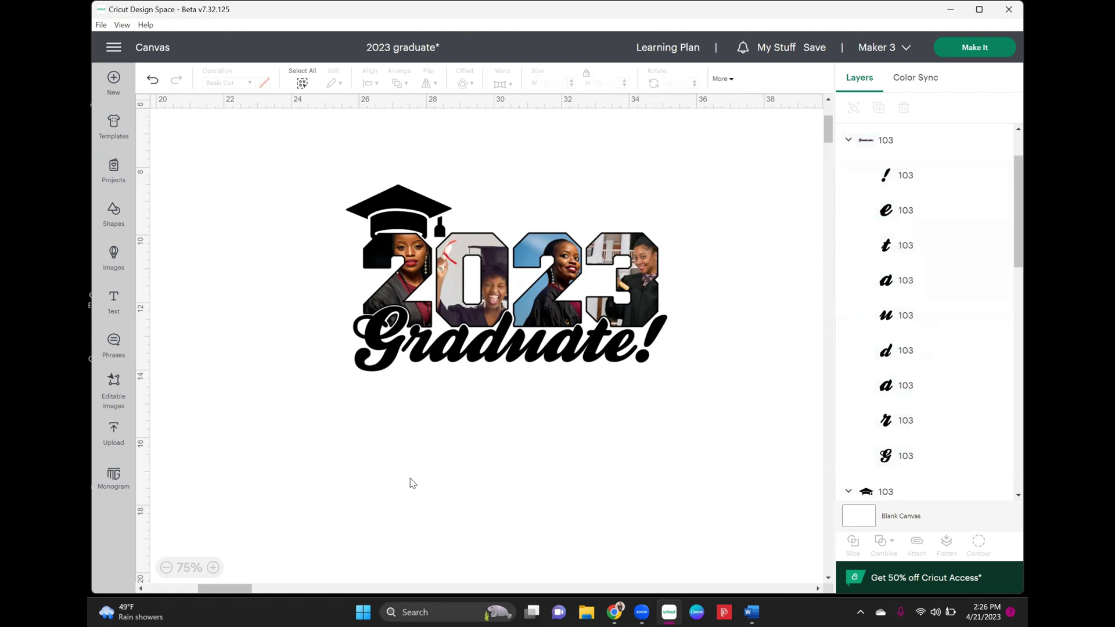
Nudge the graduation cap slightly upward so it sits just on top of the first 2.
{"action": "left_click", "coordinate": [423, 214]}
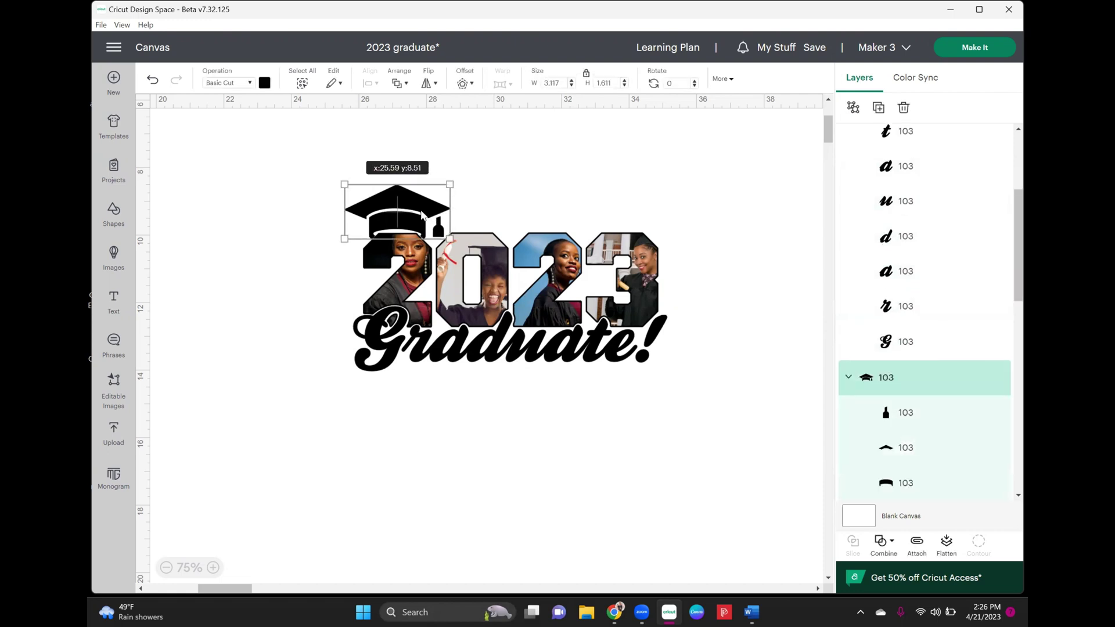
{"action": "left_click_drag", "start_coordinate": [422, 214], "coordinate": [423, 210]}
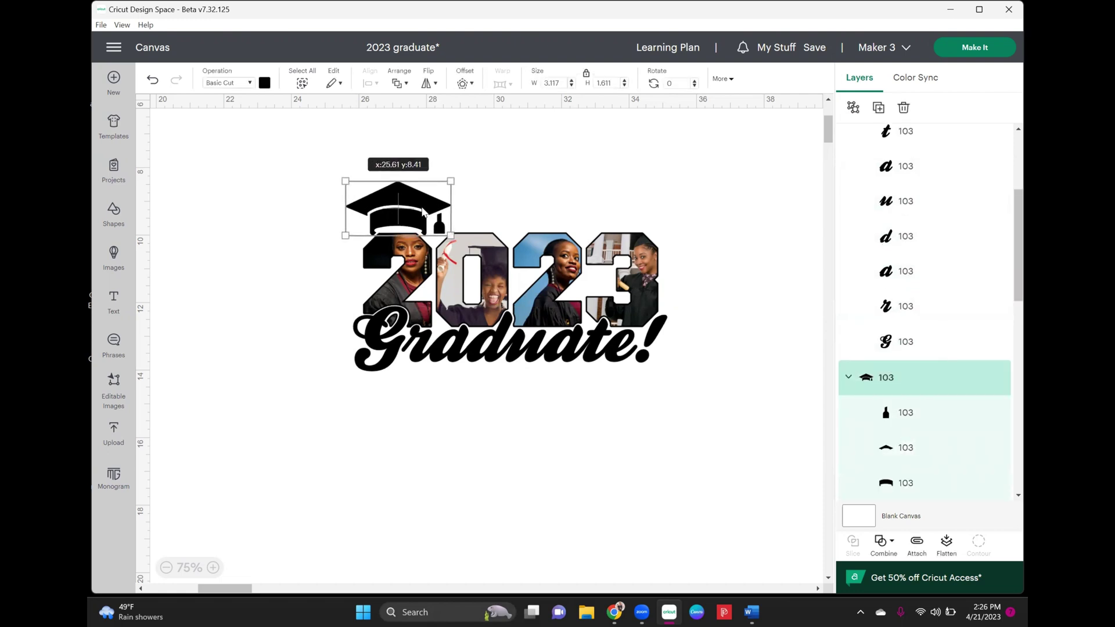
{"action": "left_click", "coordinate": [526, 178]}
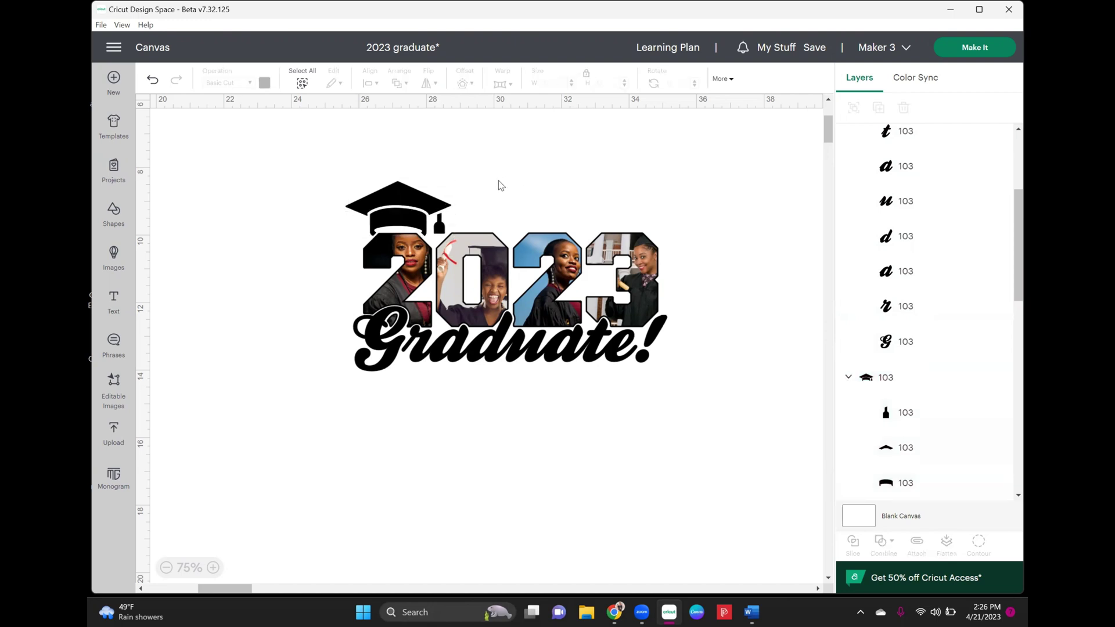
{"action": "left_click", "coordinate": [423, 219]}
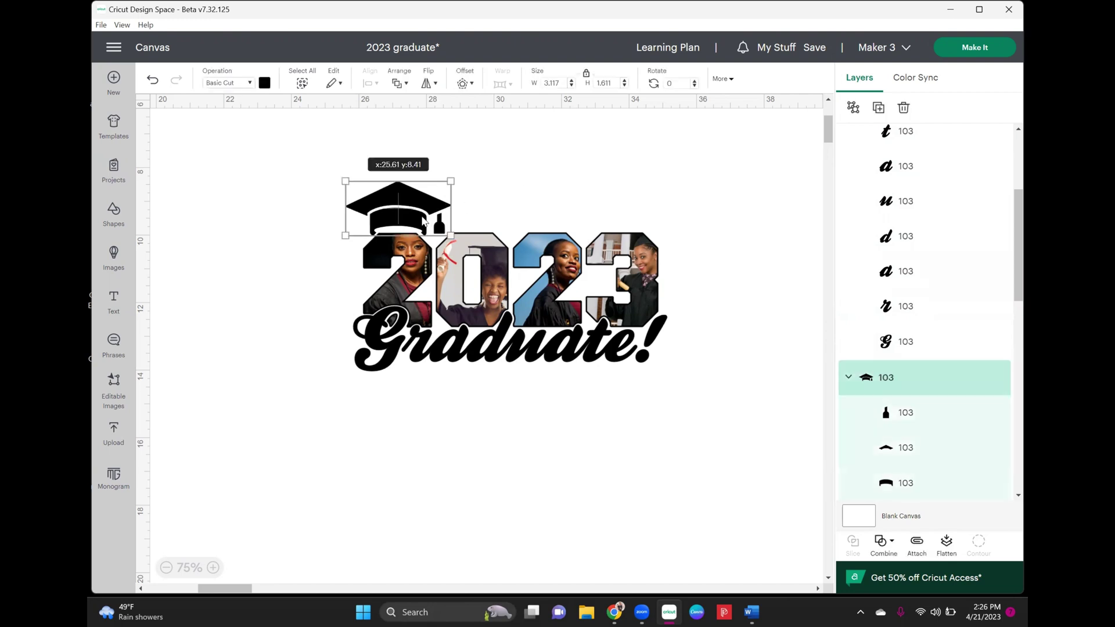
{"action": "left_click", "coordinate": [550, 192]}
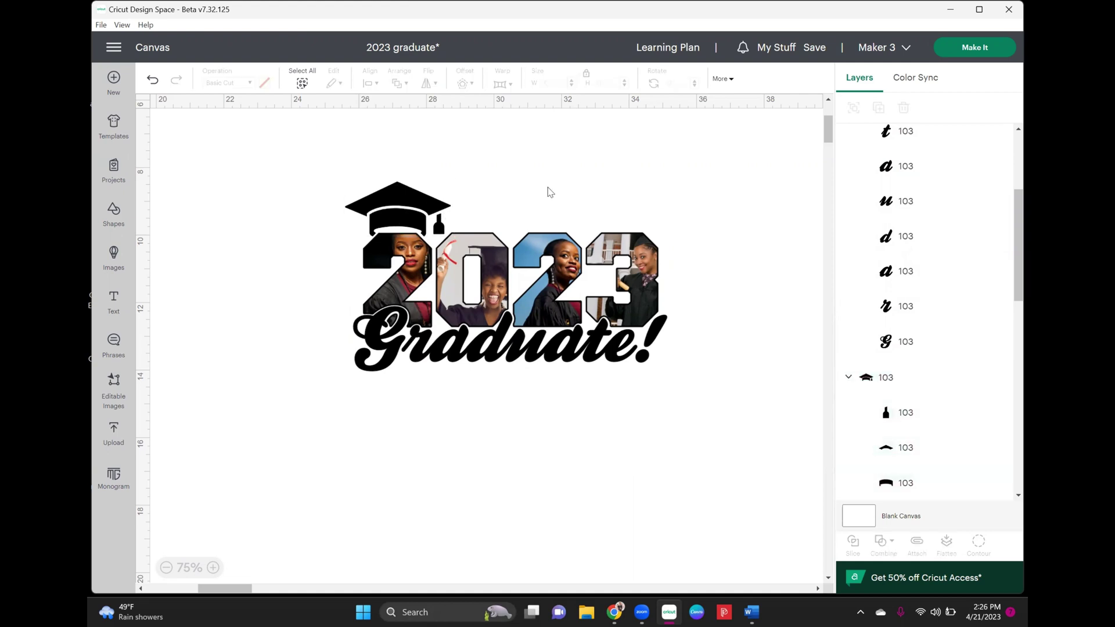
Recolor the graduation cap with the dark red material color.
{"action": "left_click", "coordinate": [422, 205]}
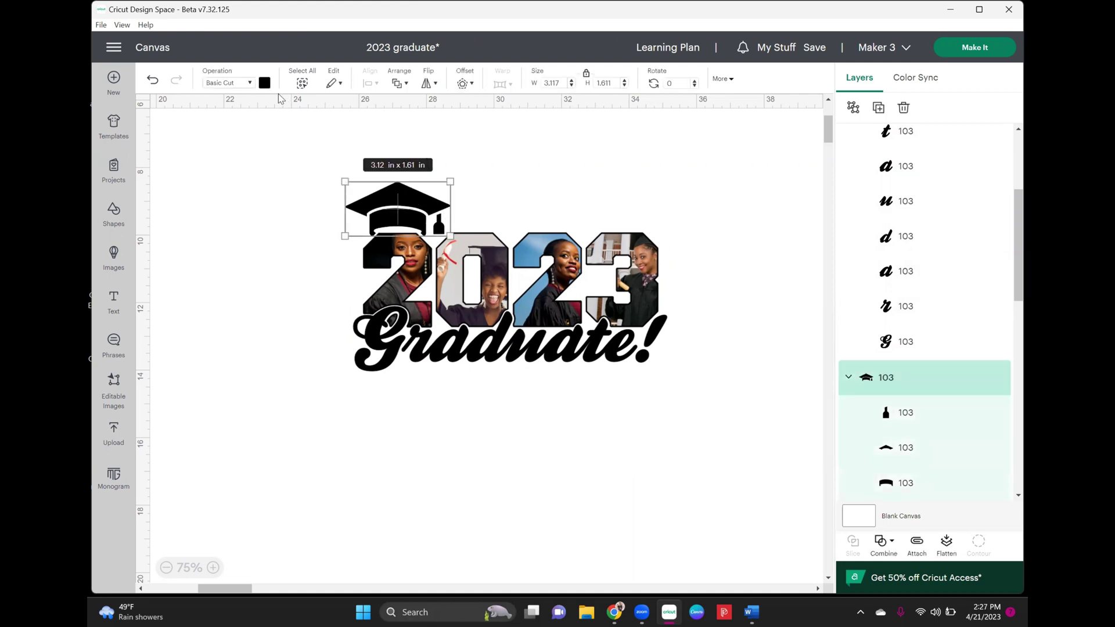
{"action": "left_click", "coordinate": [264, 83]}
{"action": "left_click", "coordinate": [278, 140]}
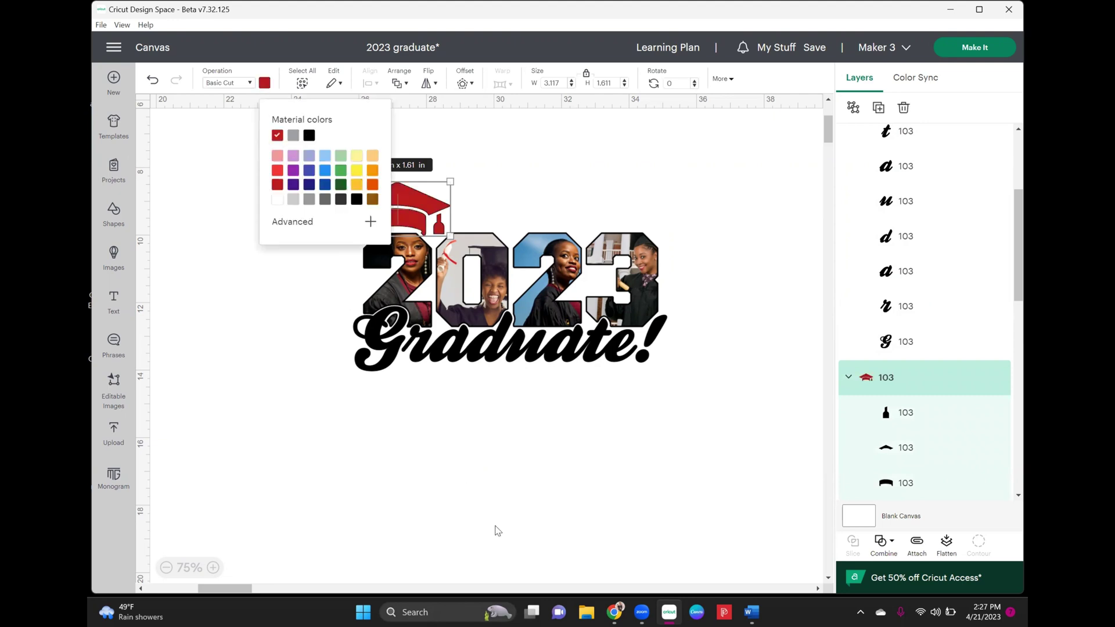
{"action": "left_click", "coordinate": [502, 386]}
Recolor the Graduate! lettering with the gray material color.
{"action": "left_click", "coordinate": [506, 363]}
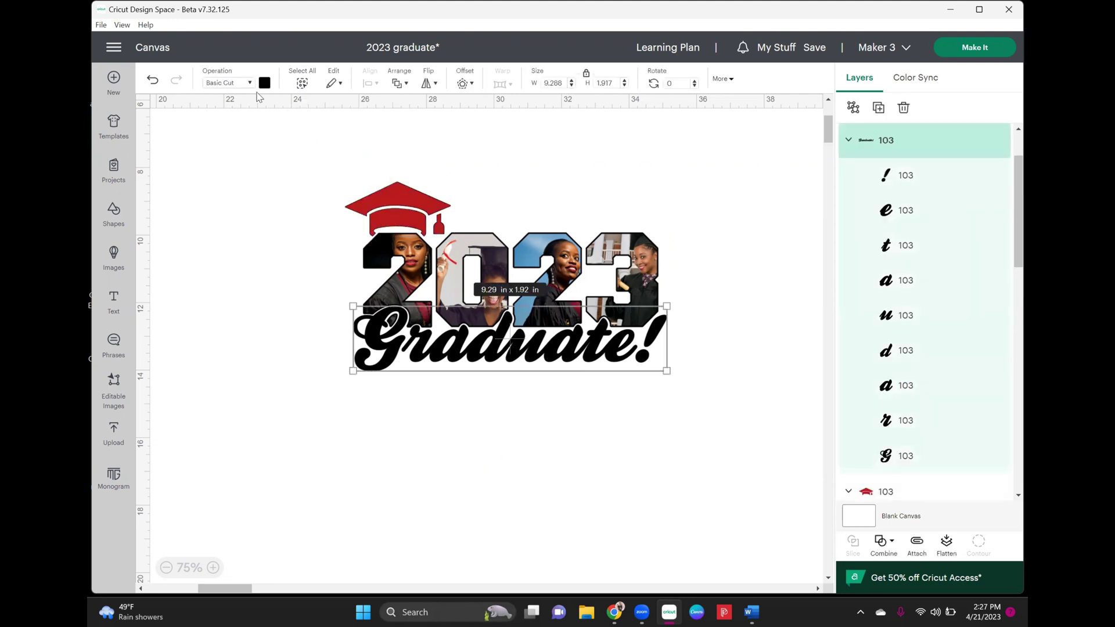
{"action": "left_click", "coordinate": [264, 82]}
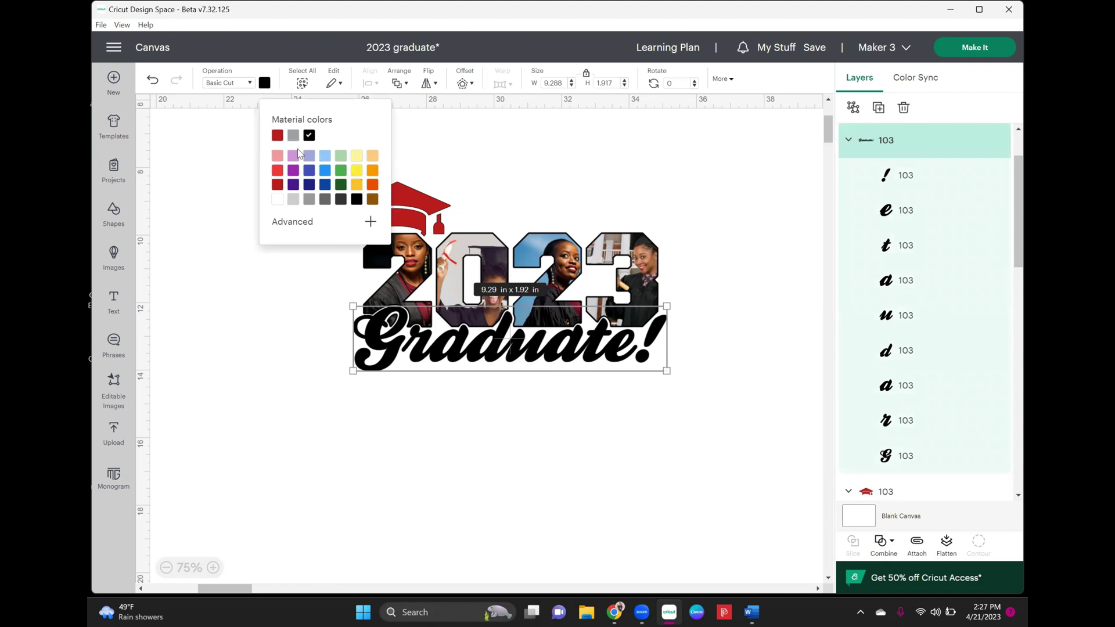
{"action": "left_click", "coordinate": [293, 135]}
{"action": "left_click", "coordinate": [566, 500]}
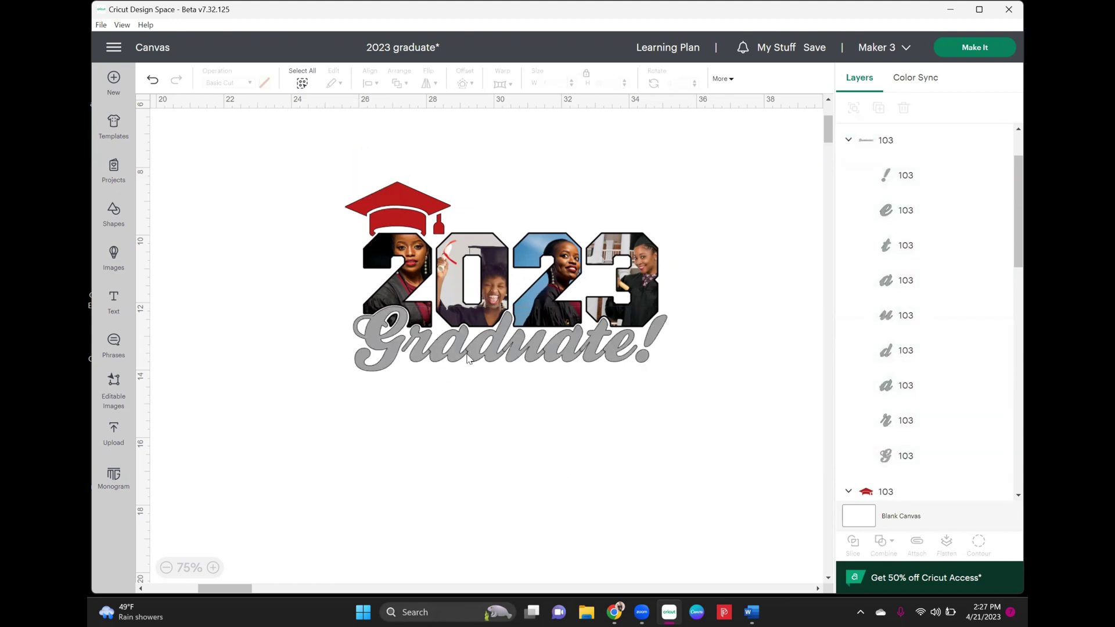
Ungroup the gray Graduate! lettering into its individual letters.
{"action": "left_click", "coordinate": [539, 353]}
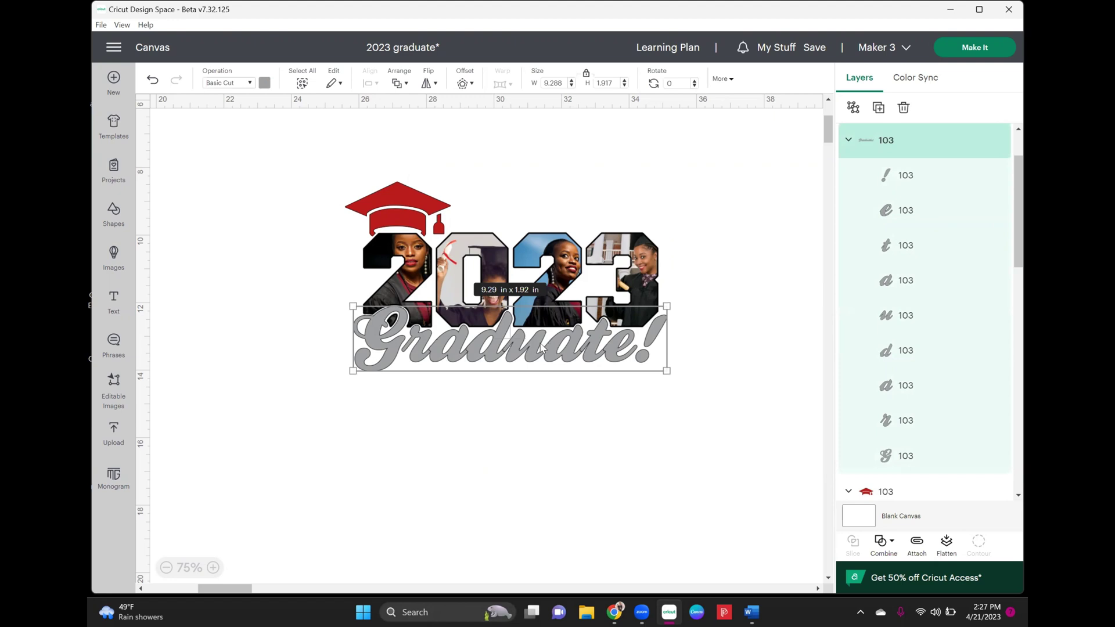
{"action": "left_click", "coordinate": [853, 108]}
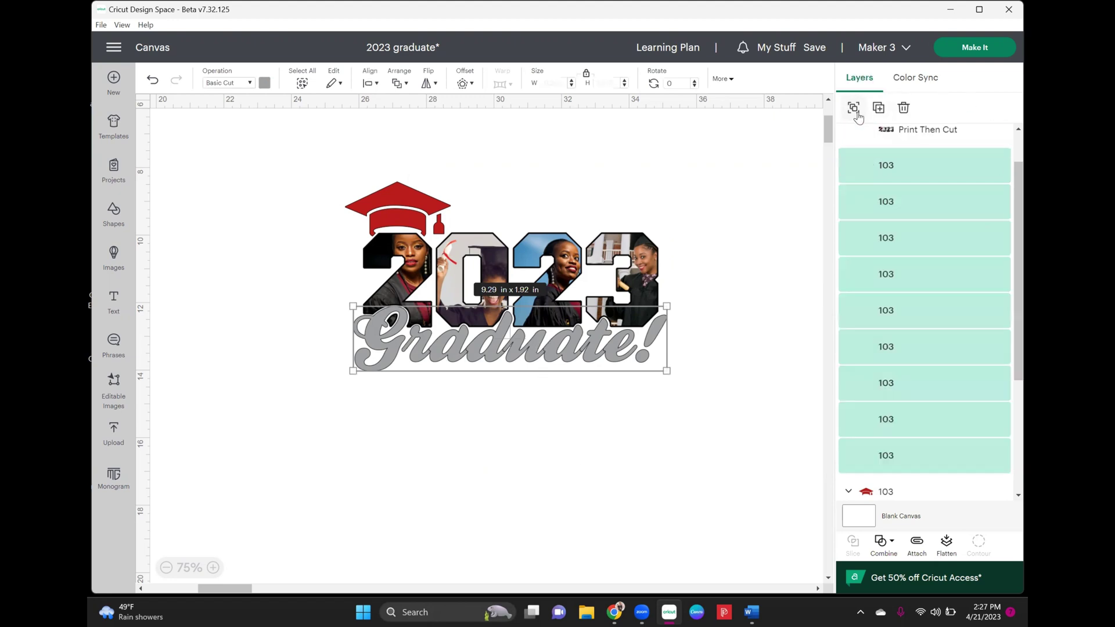
Group the separate Graduate! letters and weld them into a single shape.
{"action": "left_click", "coordinate": [853, 108]}
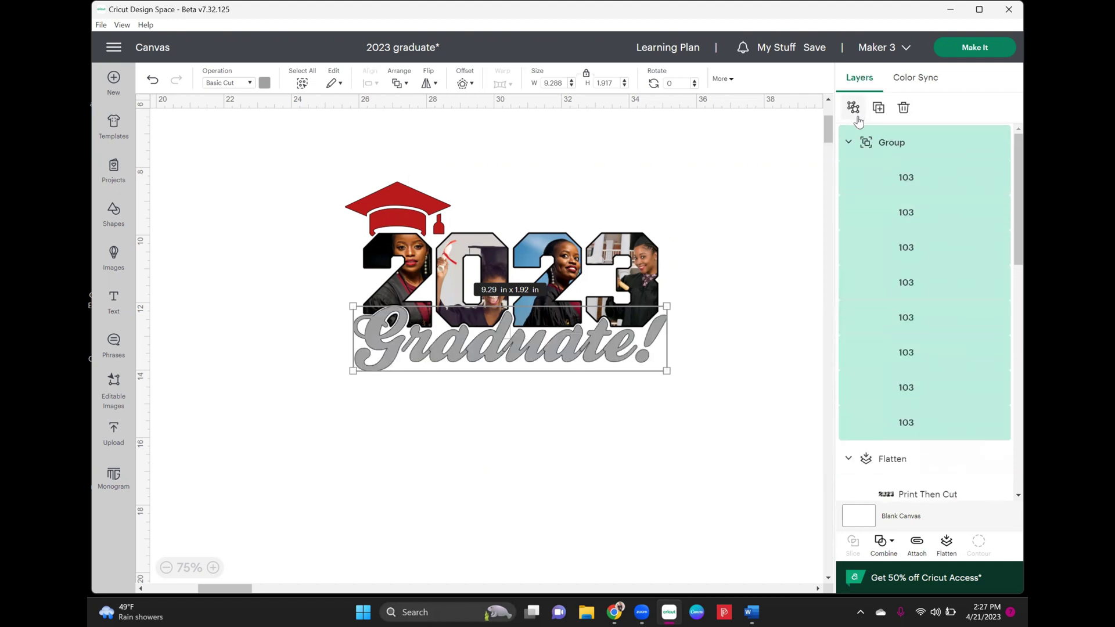
{"action": "left_click", "coordinate": [847, 143]}
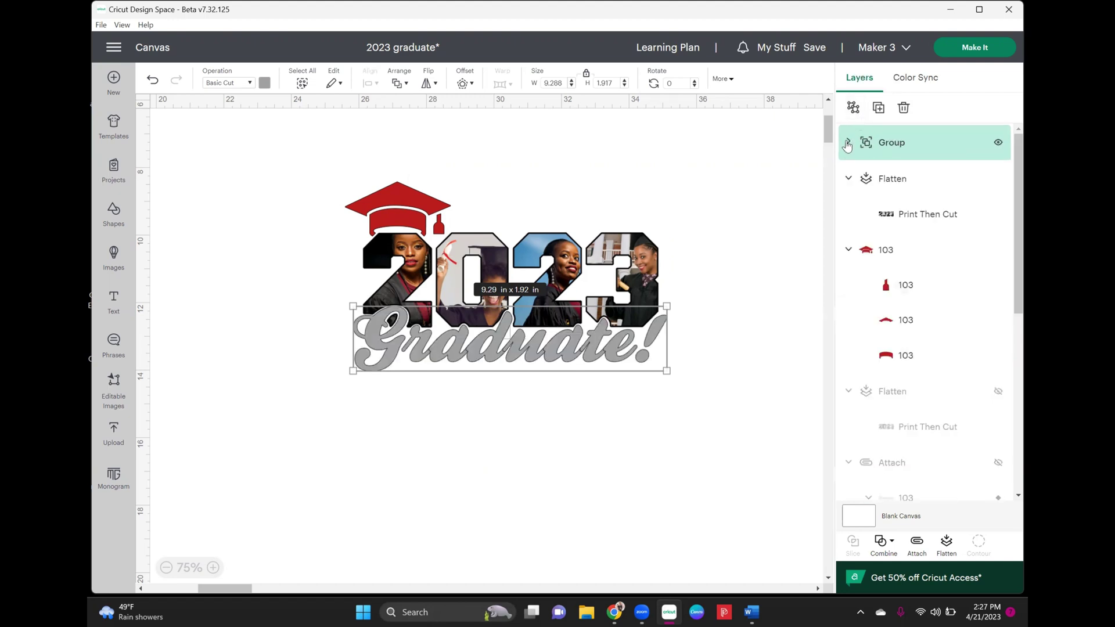
{"action": "left_click", "coordinate": [881, 544]}
{"action": "left_click", "coordinate": [913, 409]}
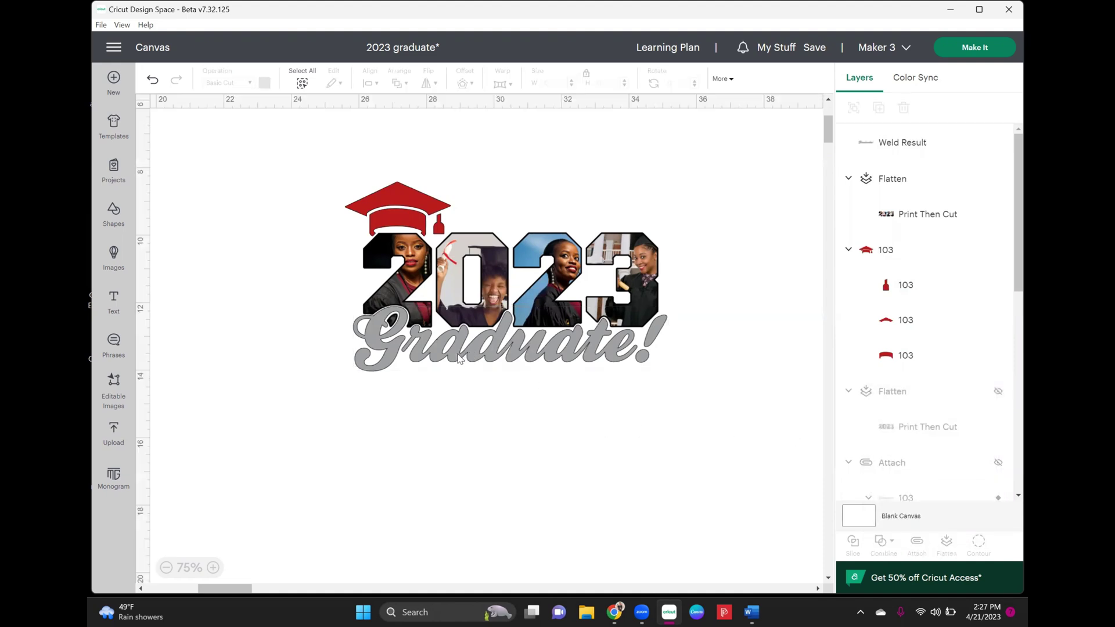
{"action": "left_click", "coordinate": [551, 355]}
{"action": "left_click", "coordinate": [540, 454]}
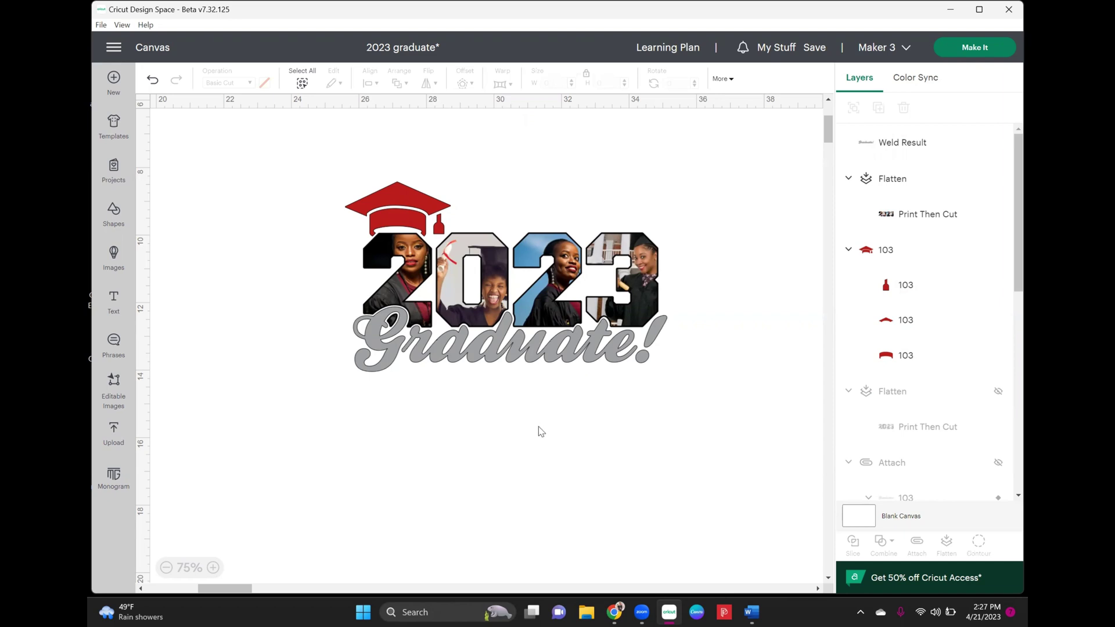
{"action": "left_click", "coordinate": [347, 149]}
{"action": "left_click_drag", "start_coordinate": [493, 175], "coordinate": [728, 464]}
{"action": "left_click", "coordinate": [726, 469]}
{"action": "scroll", "coordinate": [678, 259], "scroll_direction": "down", "scroll_amount": 1}
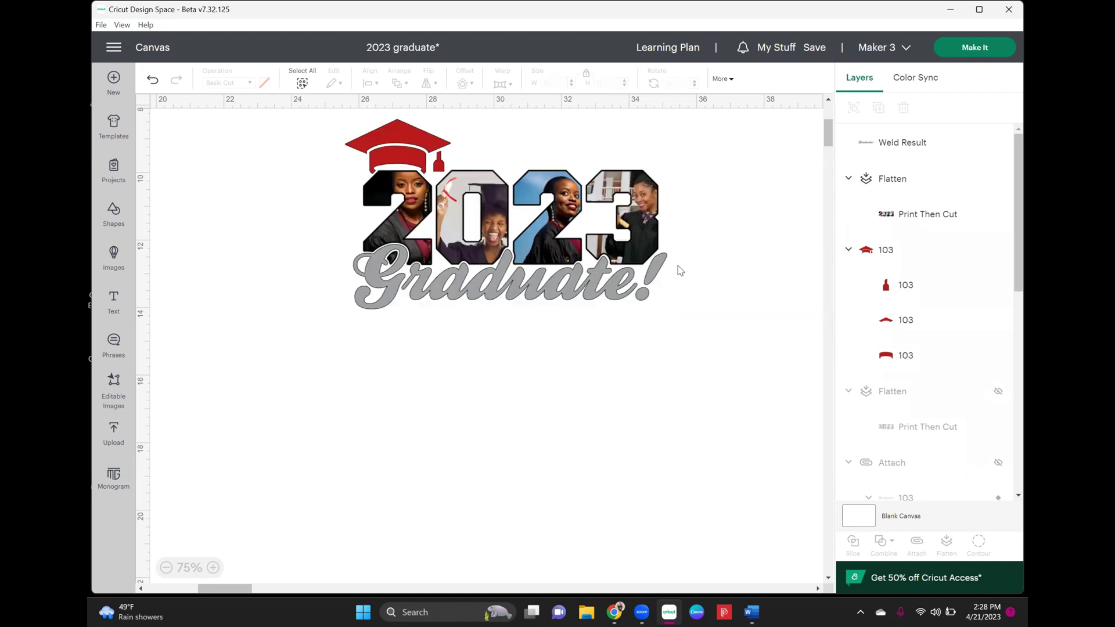
{"action": "scroll", "coordinate": [675, 264], "scroll_direction": "up", "scroll_amount": 1}
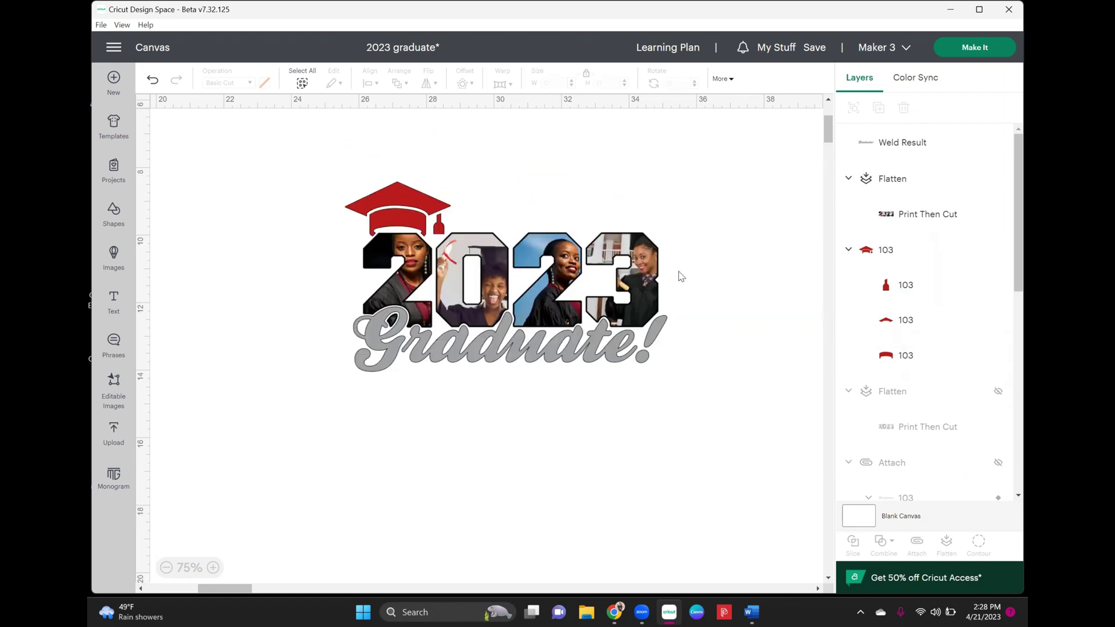
Select the graduation cap, the photo-filled 2023 and the welded Graduate! lettering together.
{"action": "left_click_drag", "start_coordinate": [341, 161], "coordinate": [670, 388]}
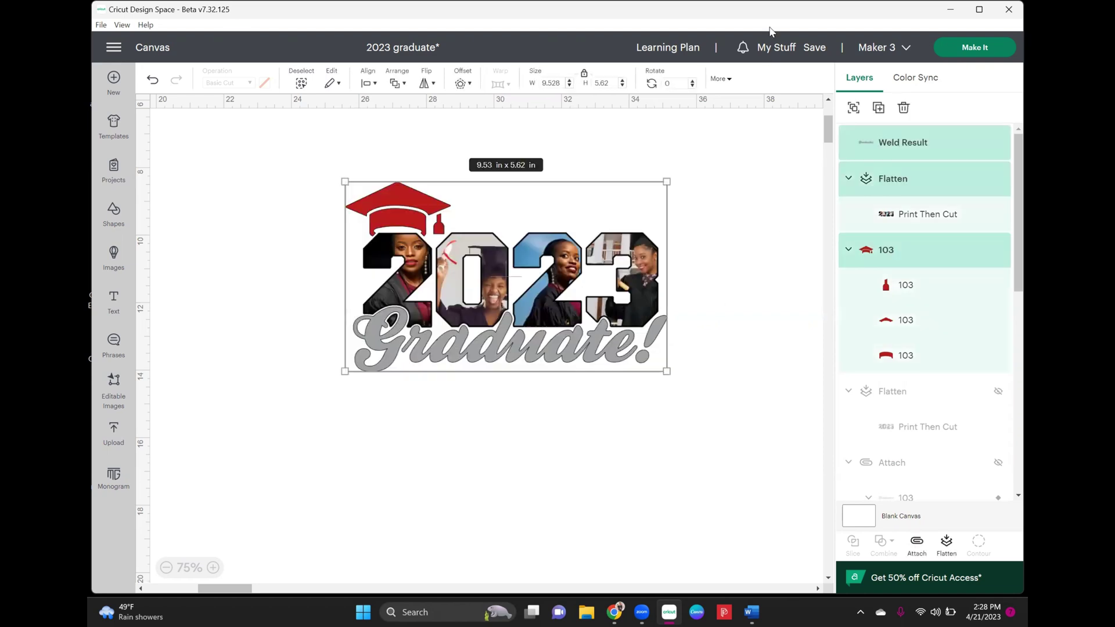